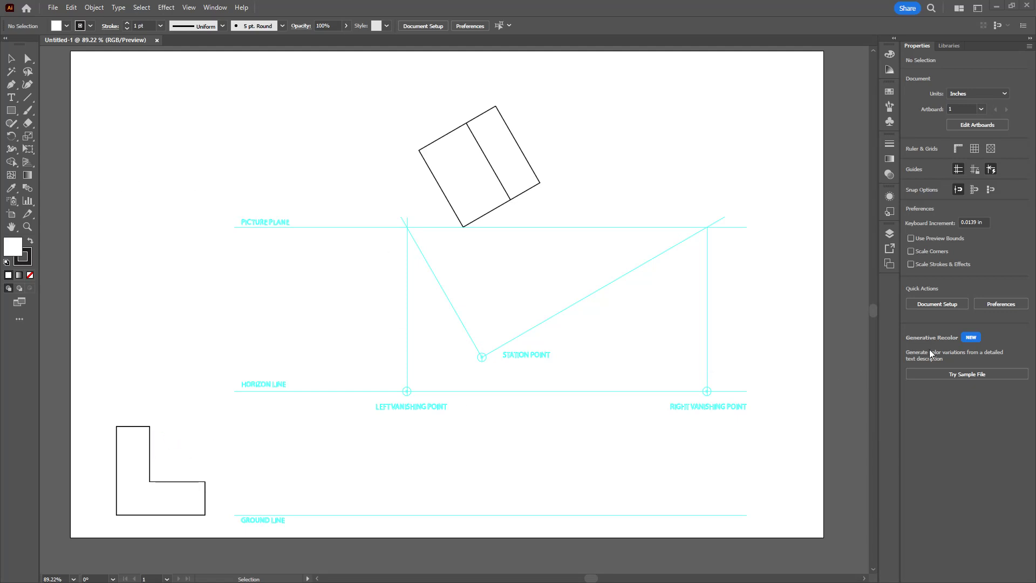
Step: Make Layer 4 the drawing layer and set the Line Segment tool to a 0.5 pt green stroke (C=75 M=0 Y=100 K=0)
click(889, 234)
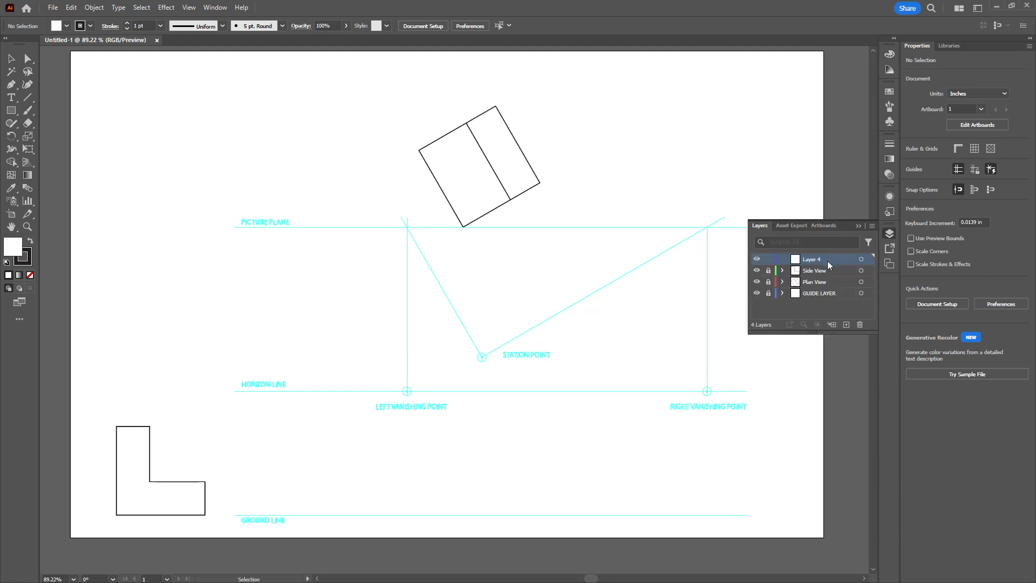
click(858, 226)
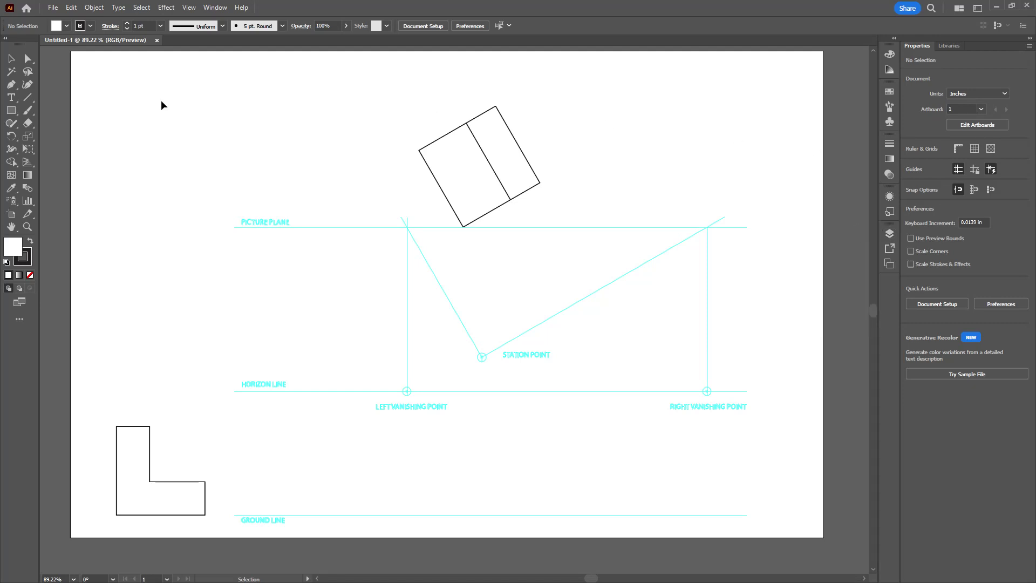
click(27, 98)
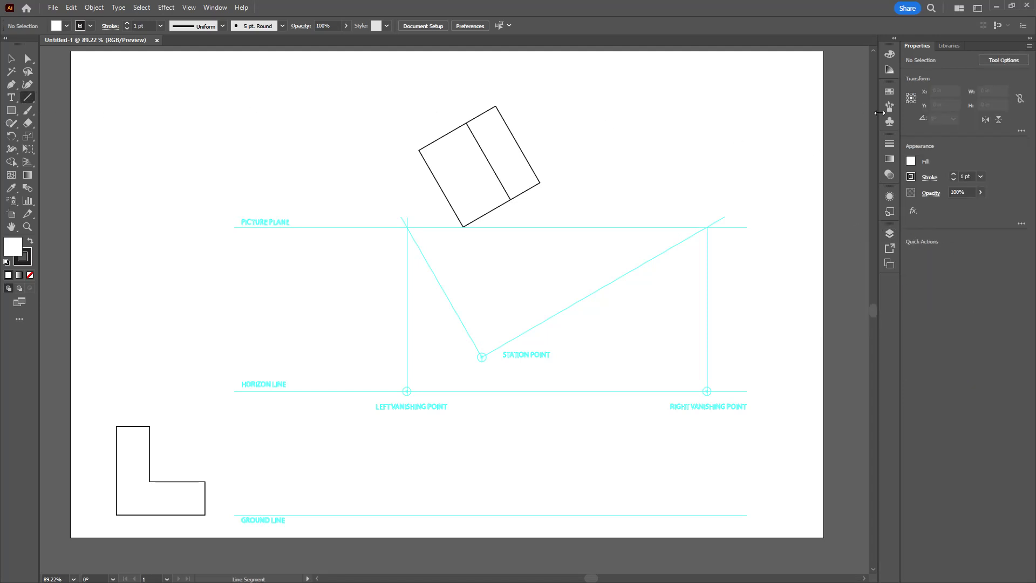
click(953, 181)
click(953, 181)
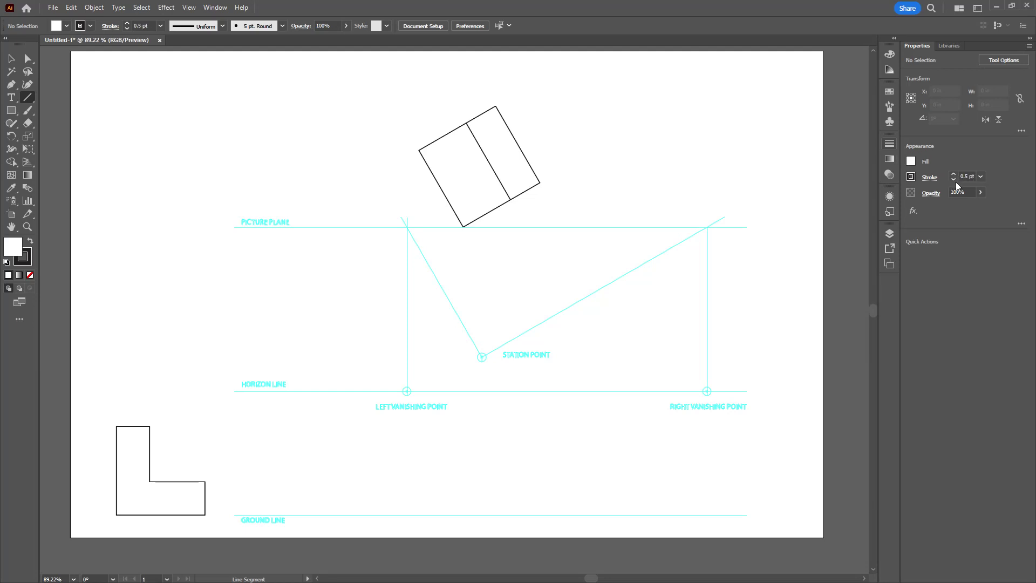
click(909, 178)
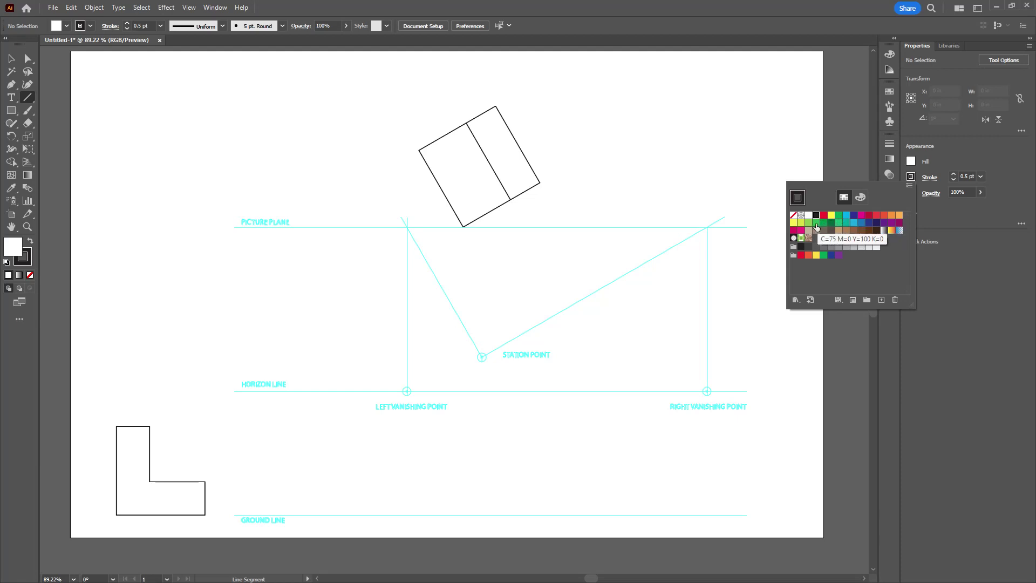
click(816, 223)
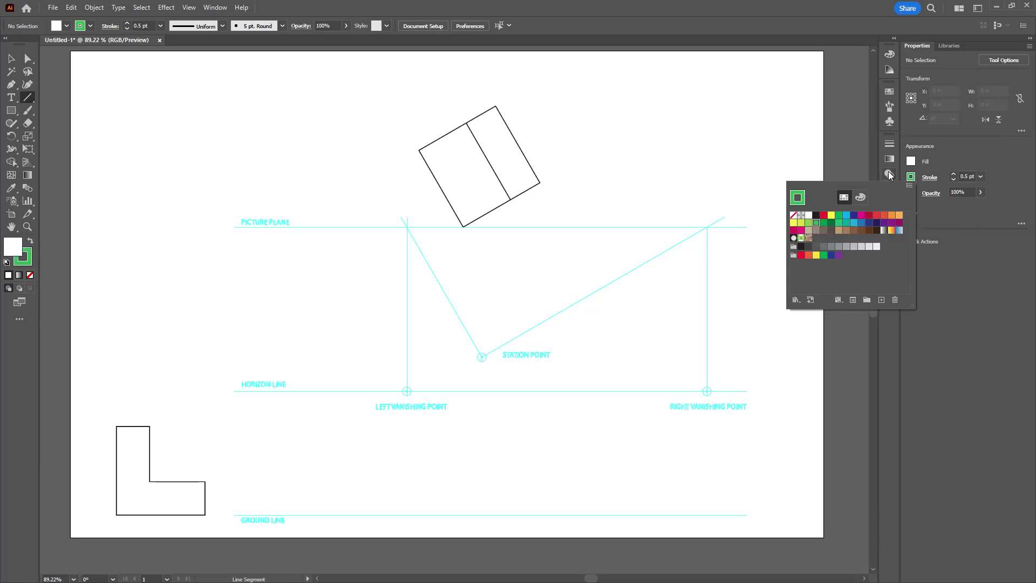
click(966, 155)
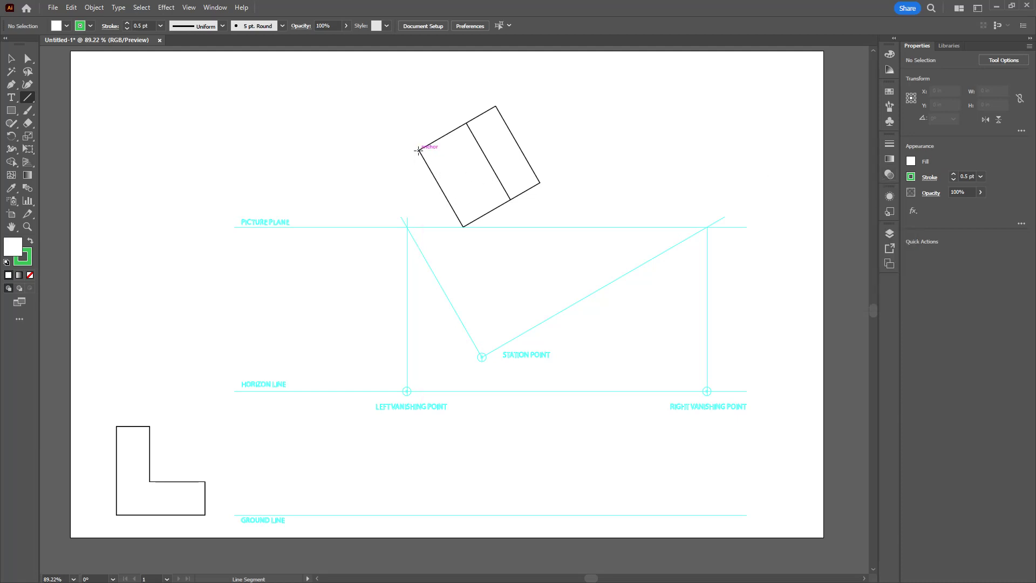
Step: Draw sight lines from the plan's left, front and right corners to the station point, dropping verticals from their picture plane crossings past the ground line
drag(418, 150, 481, 356)
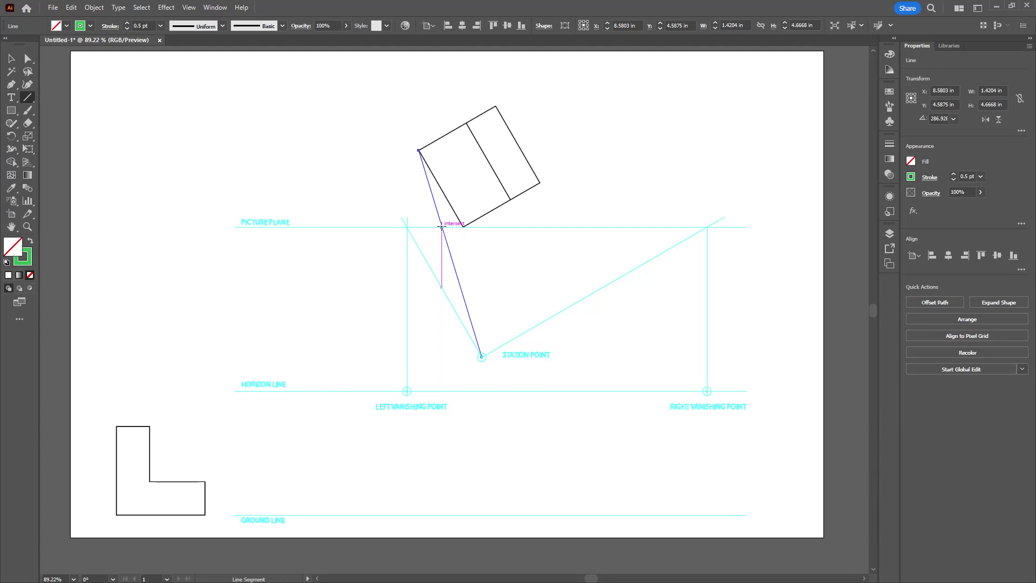
drag(442, 227, 443, 522)
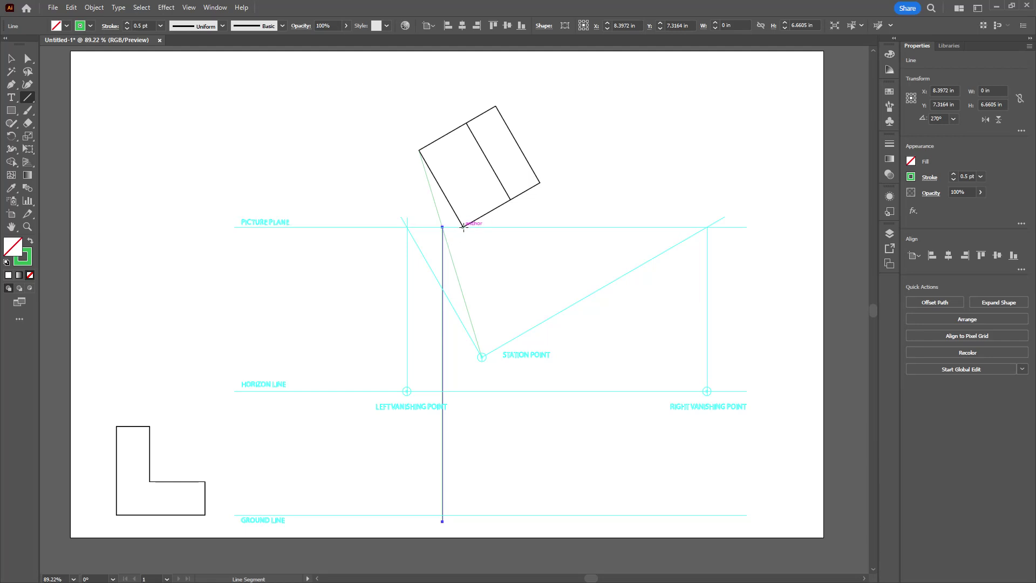
drag(463, 227, 482, 356)
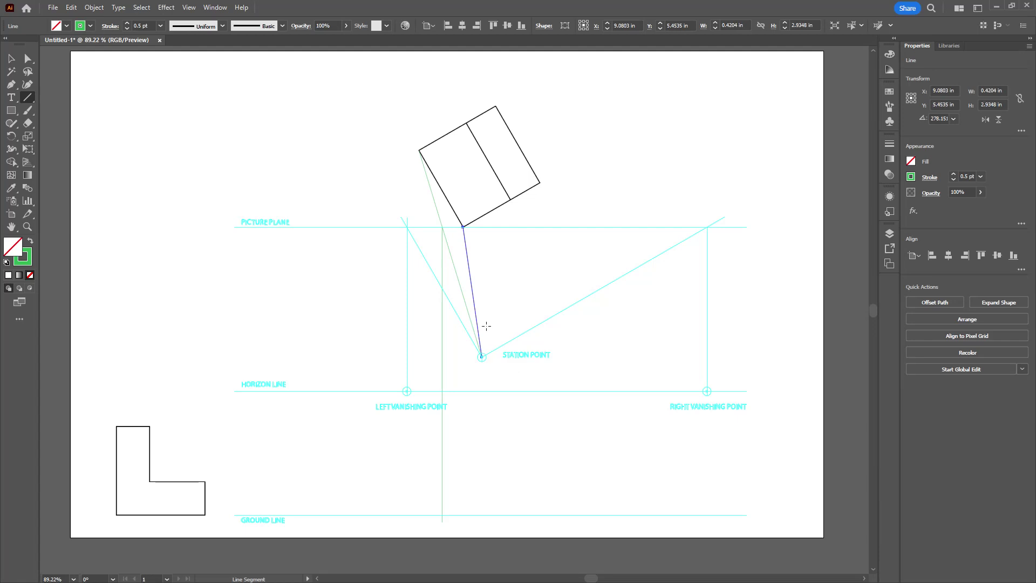
drag(463, 226, 480, 521)
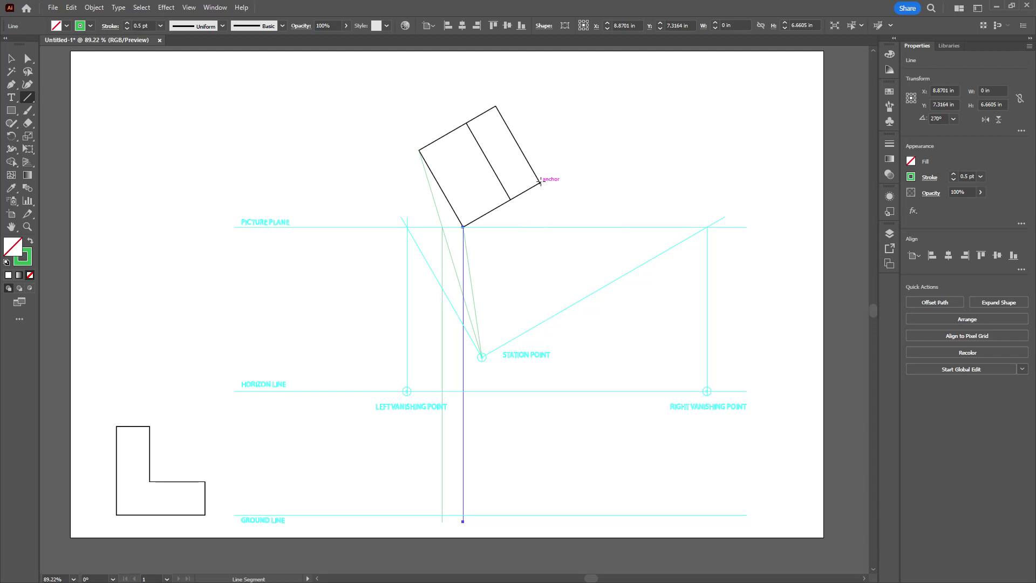
drag(540, 183, 493, 357)
drag(482, 358, 482, 356)
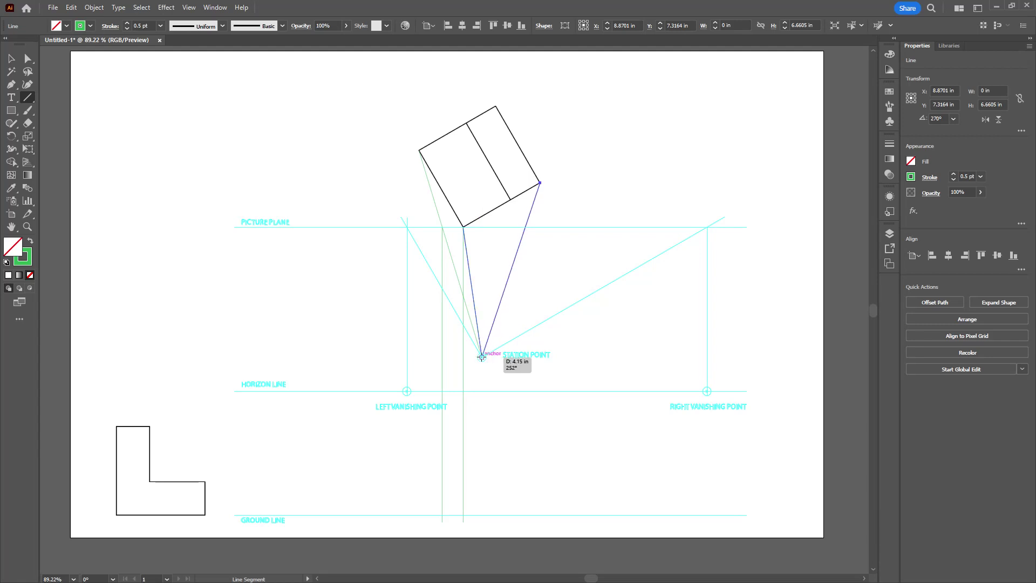
drag(482, 356, 481, 357)
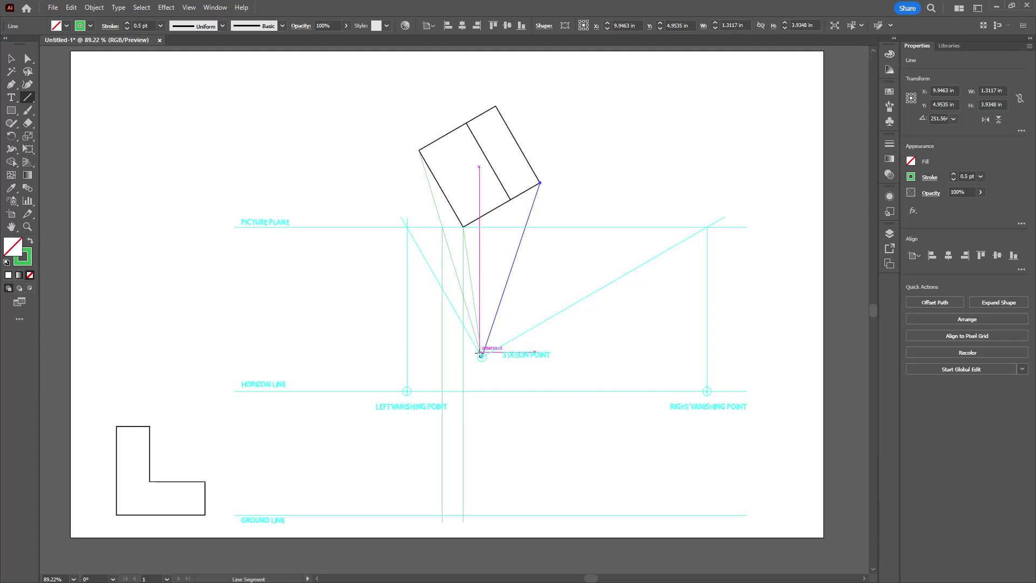
drag(525, 227, 524, 522)
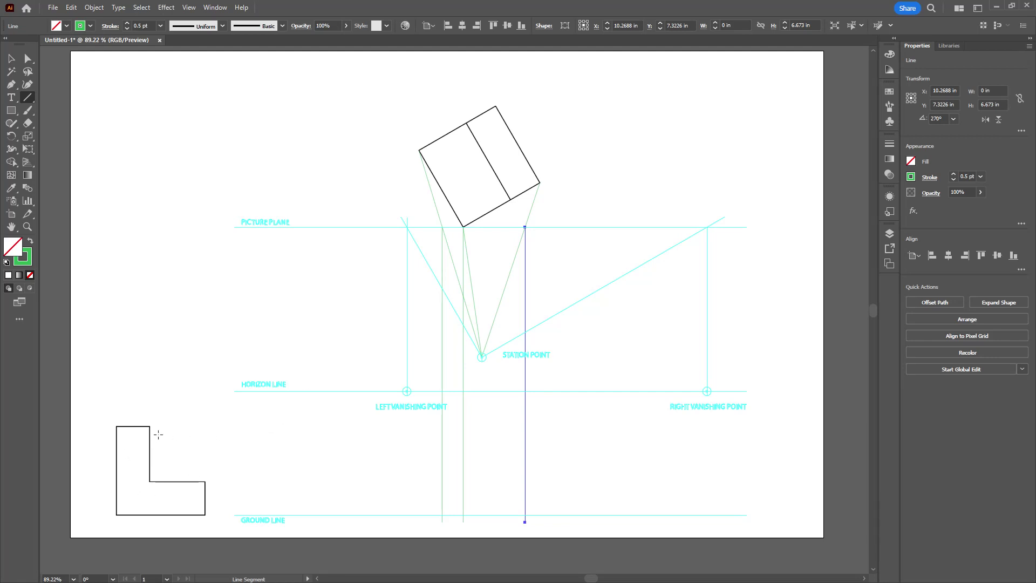
Step: Project horizontal height lines from the side view's upper corner and lower step corner across to below the right vanishing point
drag(149, 427, 708, 457)
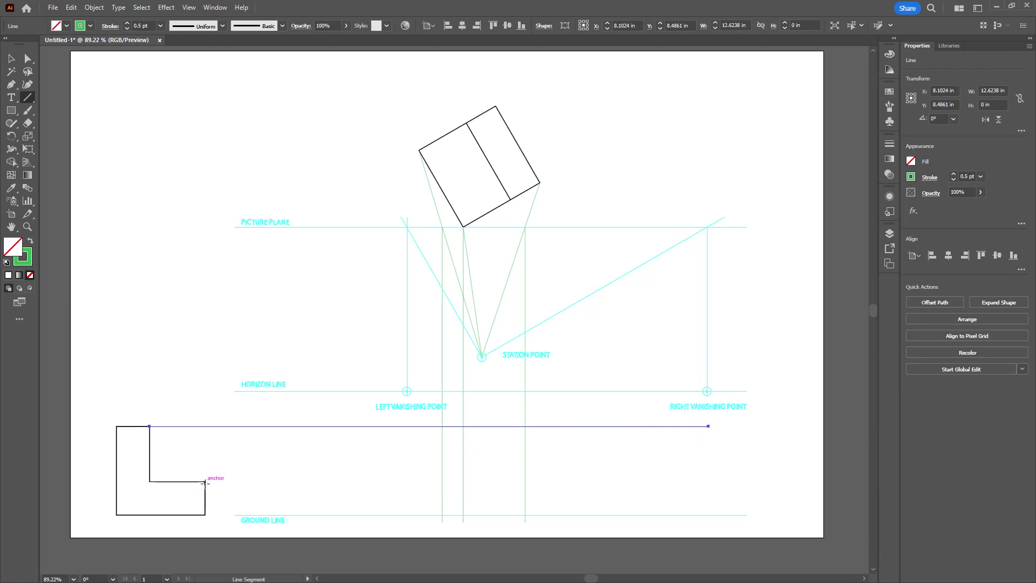
drag(205, 482, 708, 491)
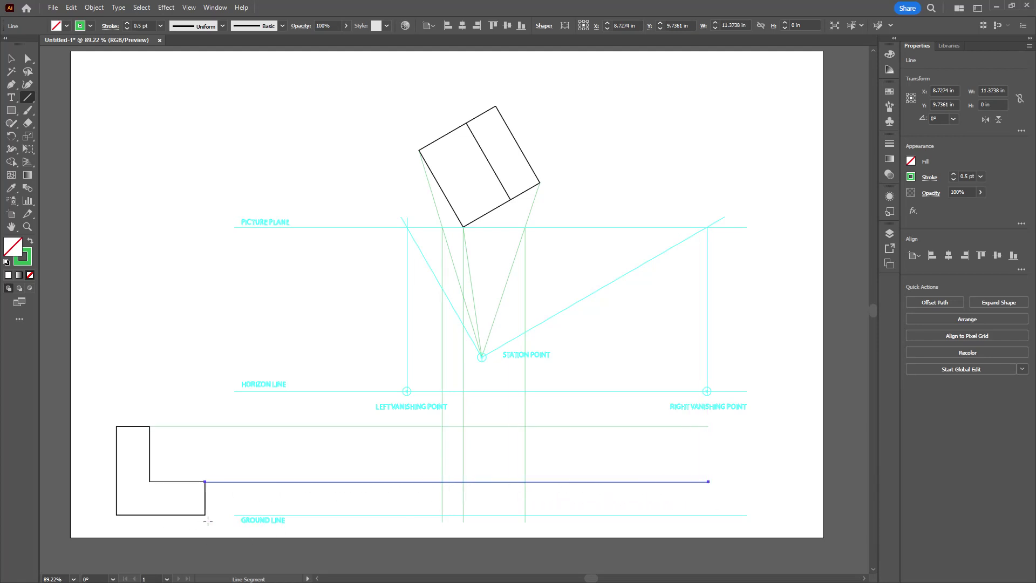
mouse_move(205, 514)
mouse_down()
mouse_move(319, 512)
mouse_move(221, 515)
mouse_up()
key(ctrl+z)
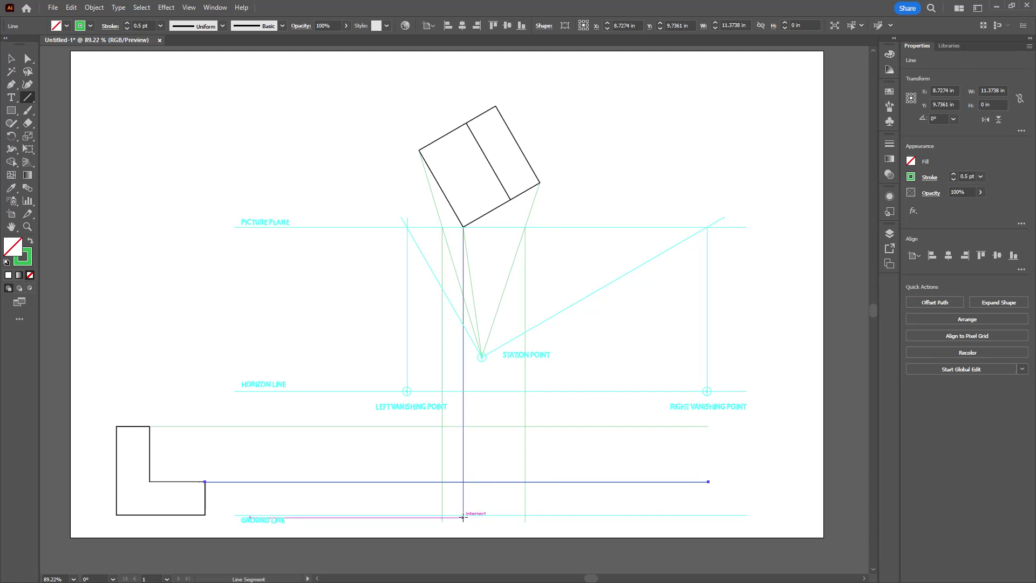
Step: Draw the base lines from the front vertical's intersection with the ground line to the right and left vanishing points
drag(463, 514, 706, 393)
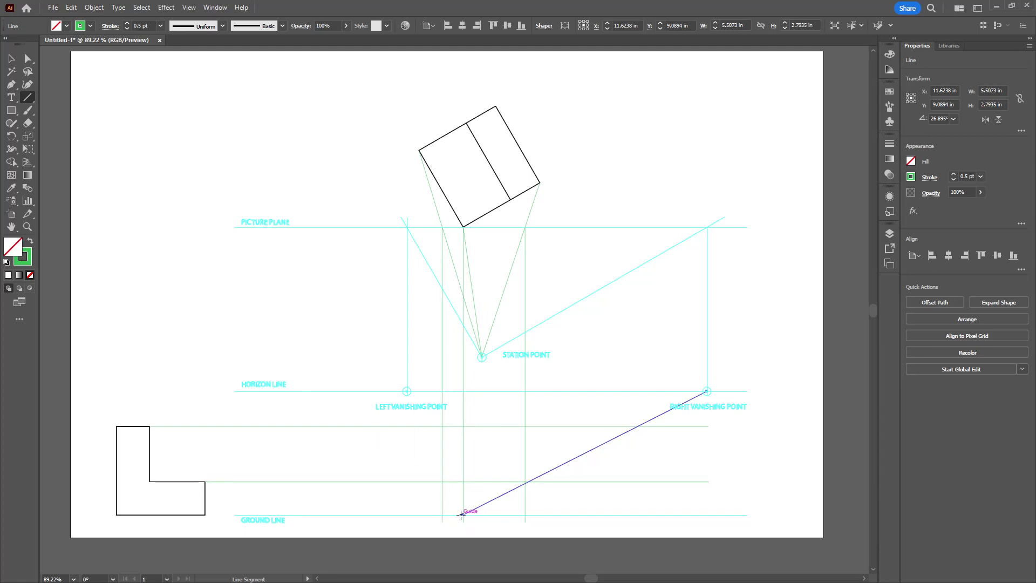
drag(462, 515, 406, 391)
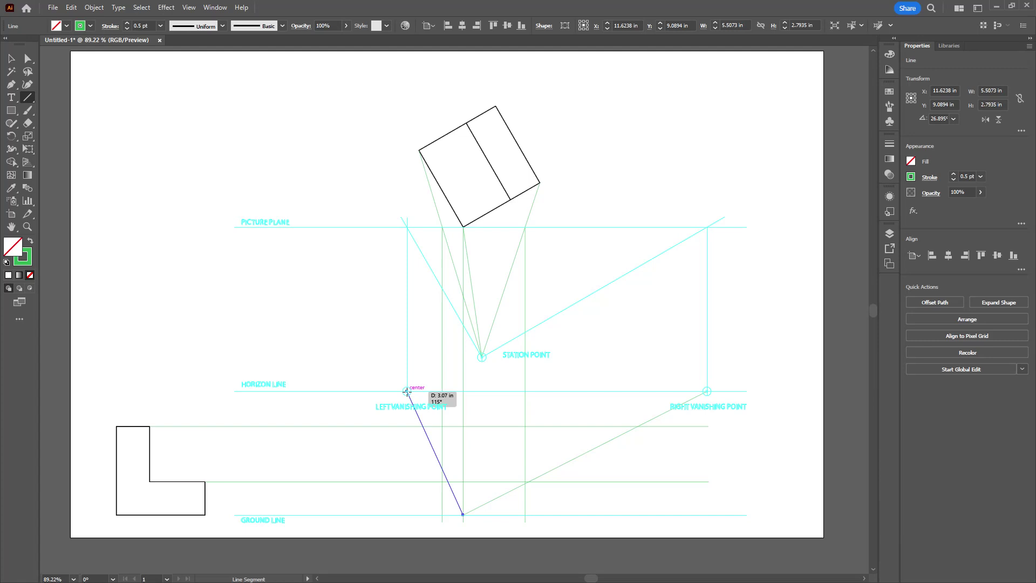
drag(406, 391, 407, 392)
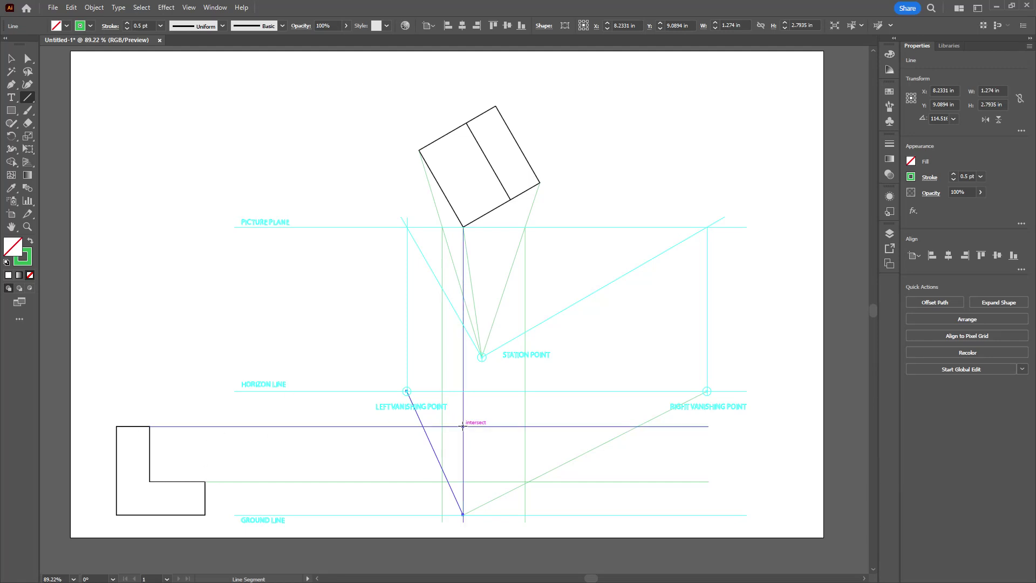
Step: Draw the upper lines from the front vertical at the top height line to both vanishing points, and from the outer verticals to the opposite vanishing points
drag(463, 426, 707, 391)
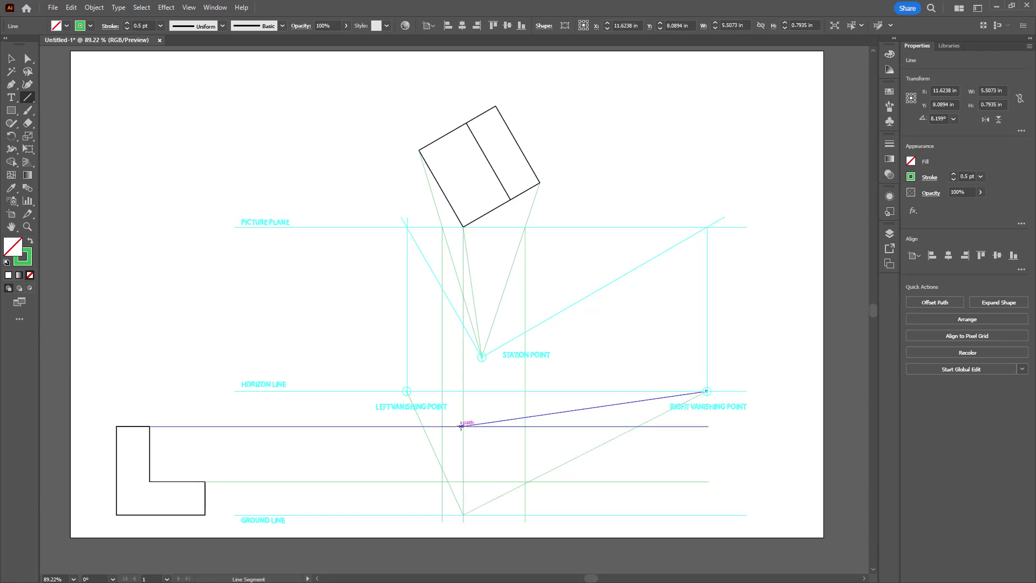
drag(463, 426, 406, 390)
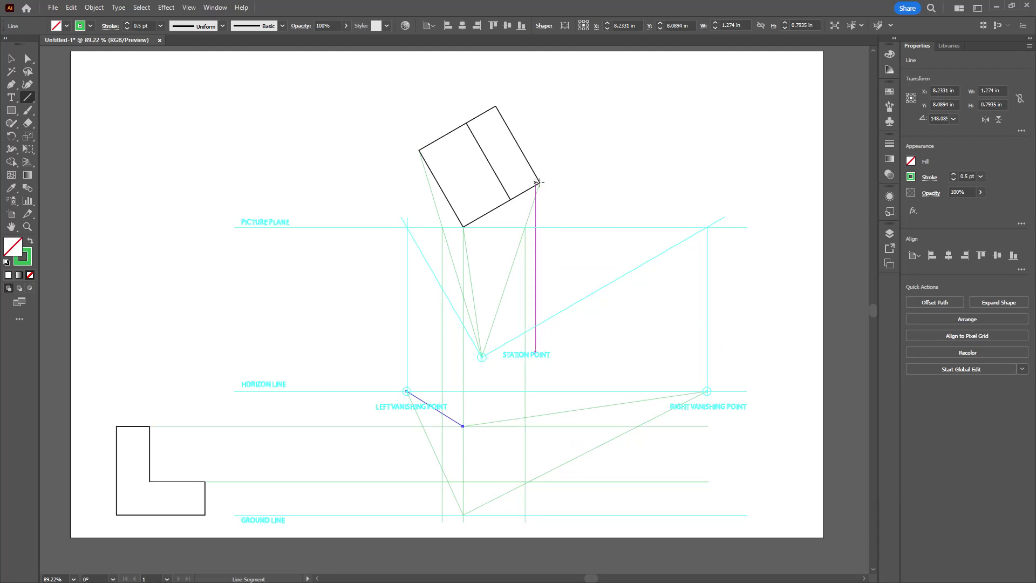
drag(524, 420, 407, 391)
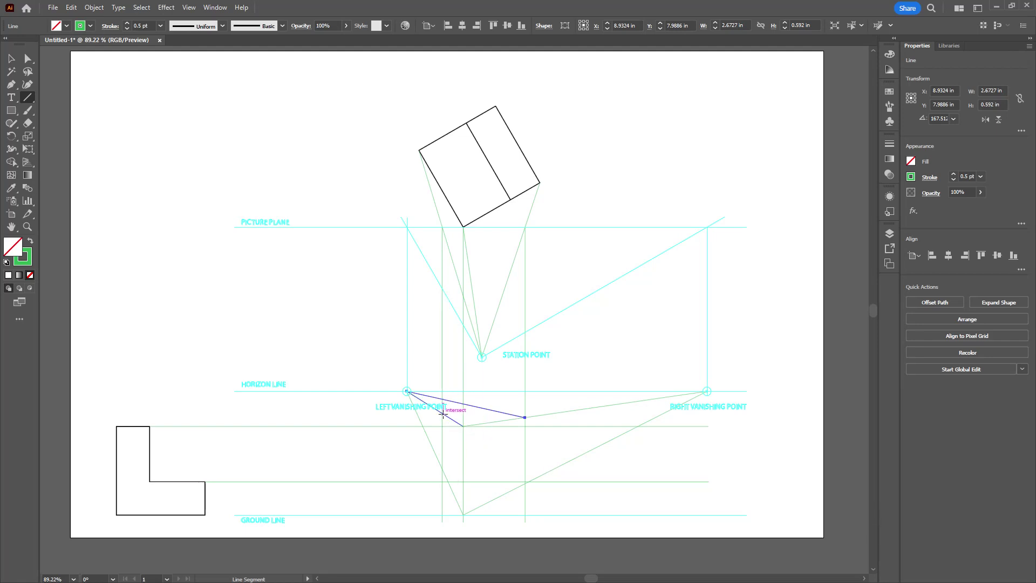
drag(443, 412, 707, 390)
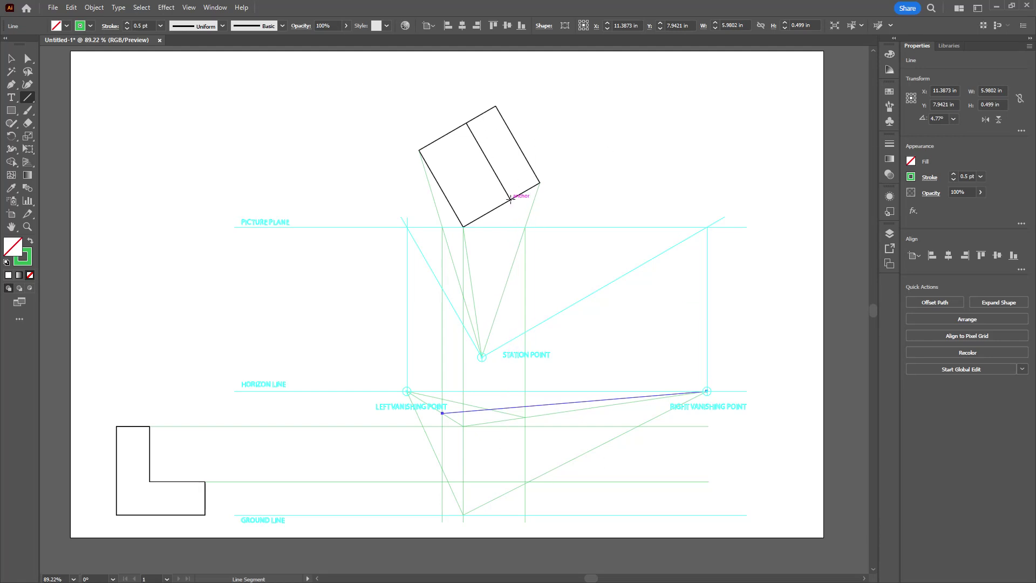
Step: Project the plan divider's front end via the station point to a new vertical, and connect the front vertical at the lower height line to both vanishing points
drag(510, 199, 482, 356)
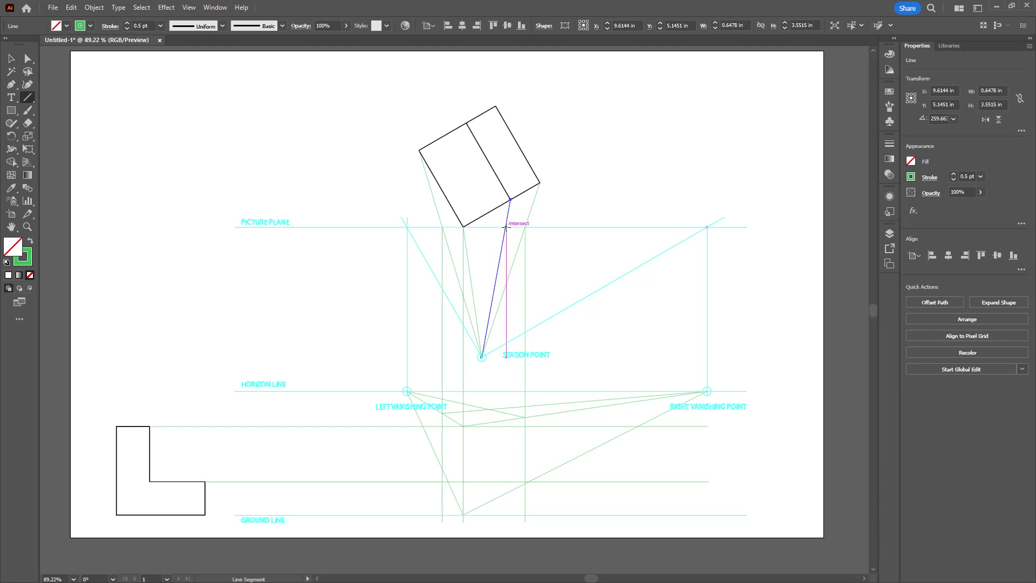
drag(506, 227, 506, 532)
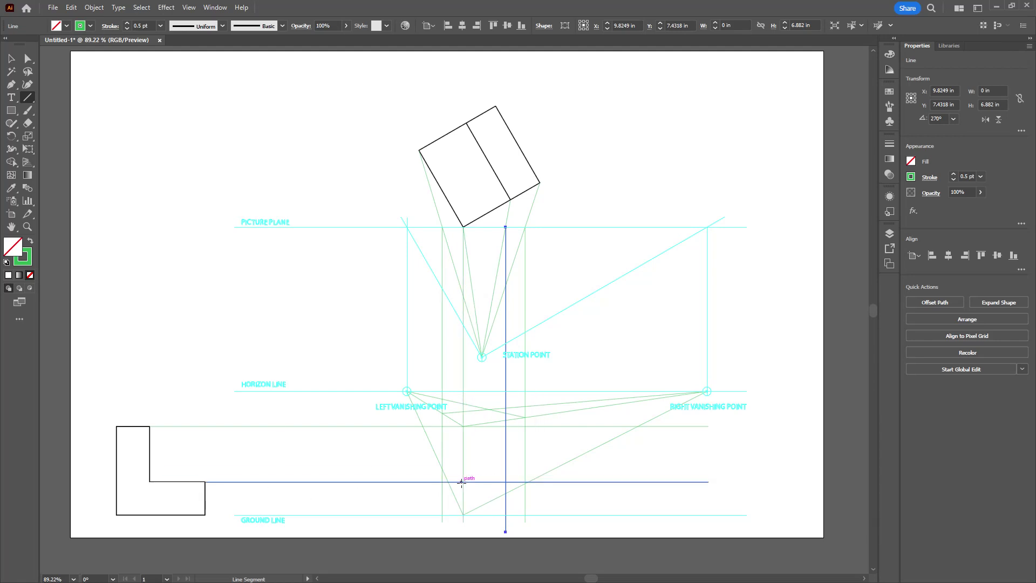
drag(463, 482, 706, 392)
drag(524, 417, 463, 481)
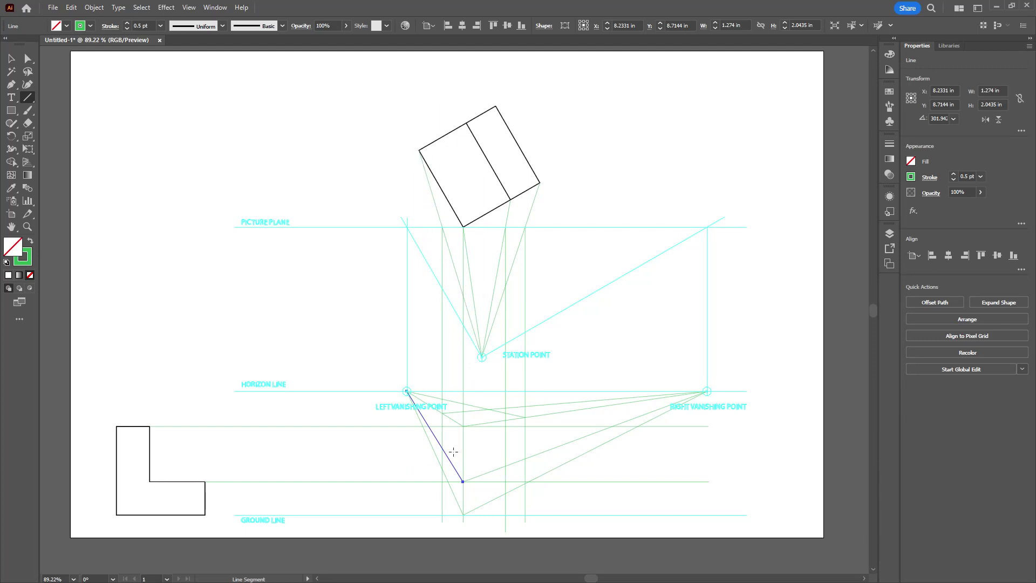
Step: Construct the ledge with lines from the left and divider verticals to the opposite vanishing points, a vertical at their crossing, and a top edge to the divider vertical
drag(442, 447, 707, 392)
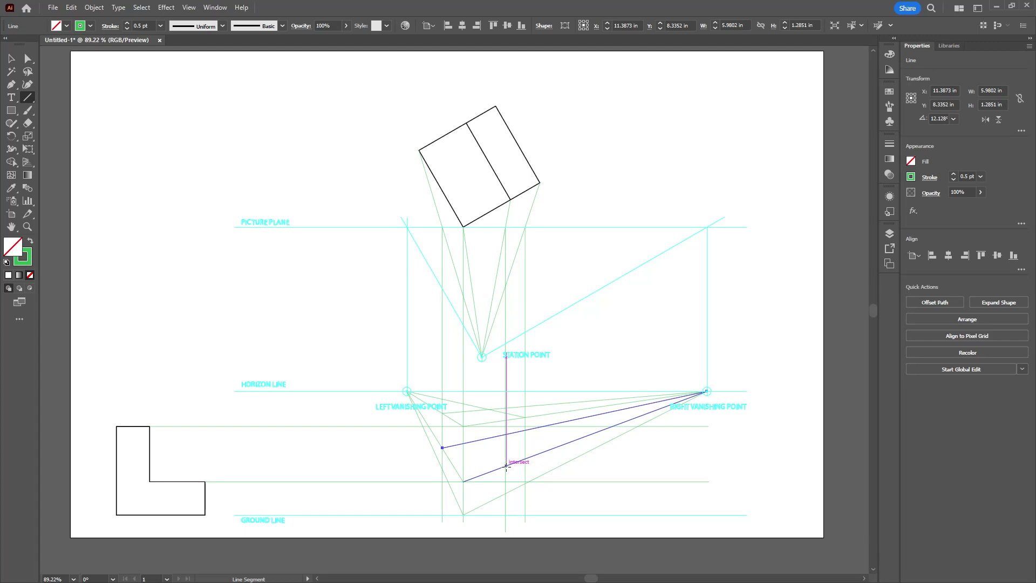
drag(506, 465, 407, 391)
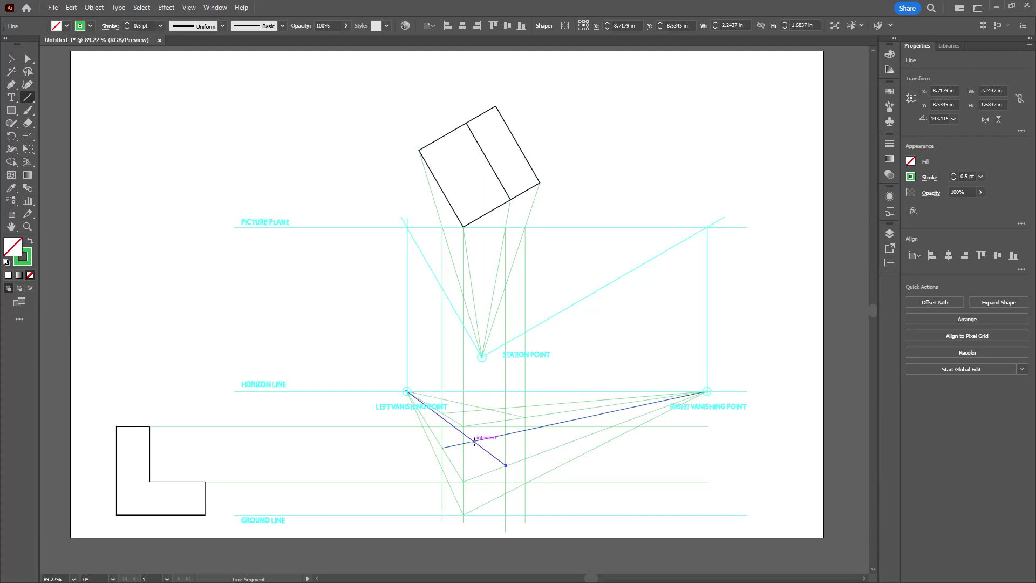
drag(473, 441, 473, 411)
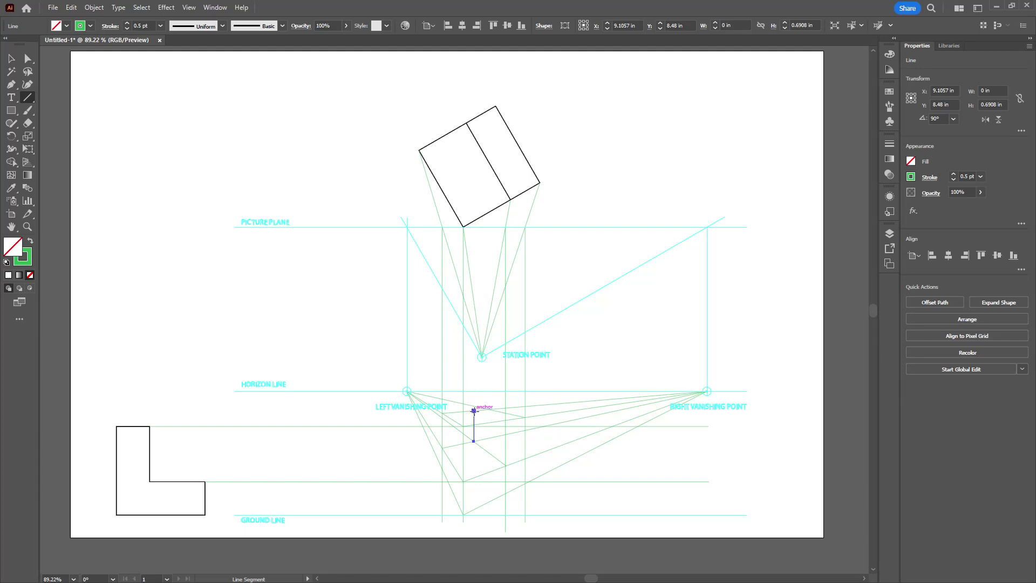
drag(473, 411, 506, 419)
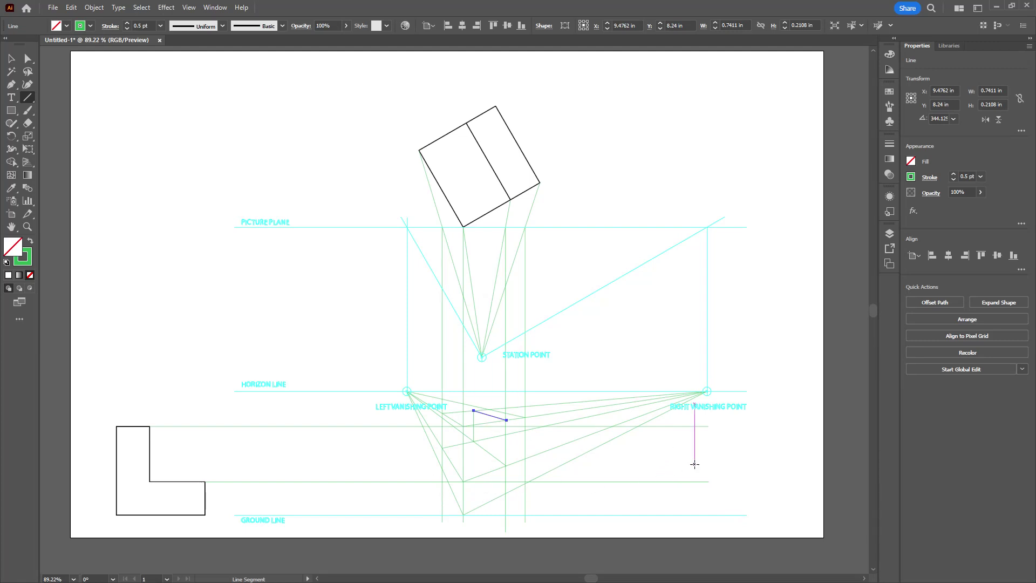
click(12, 60)
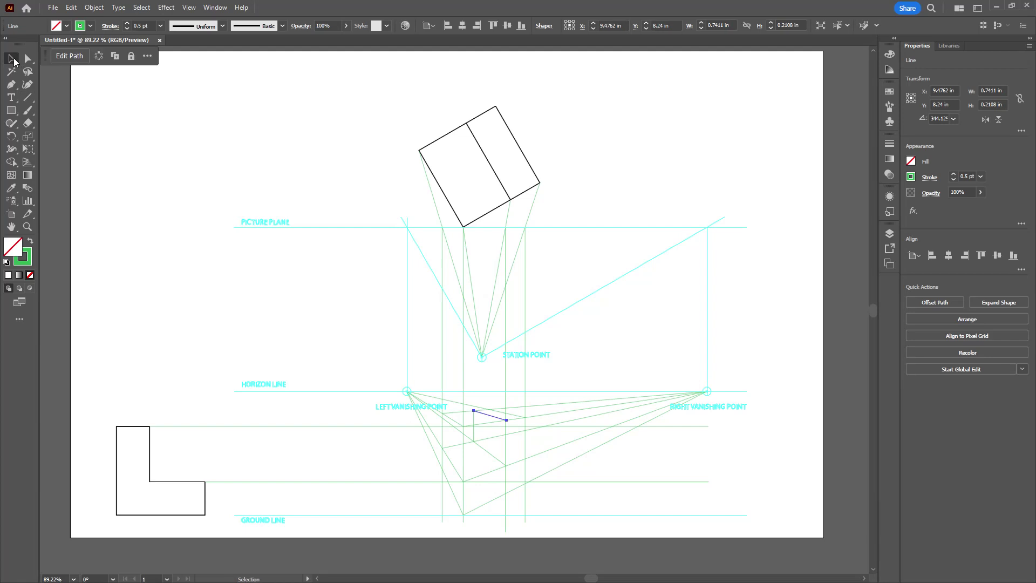
click(648, 453)
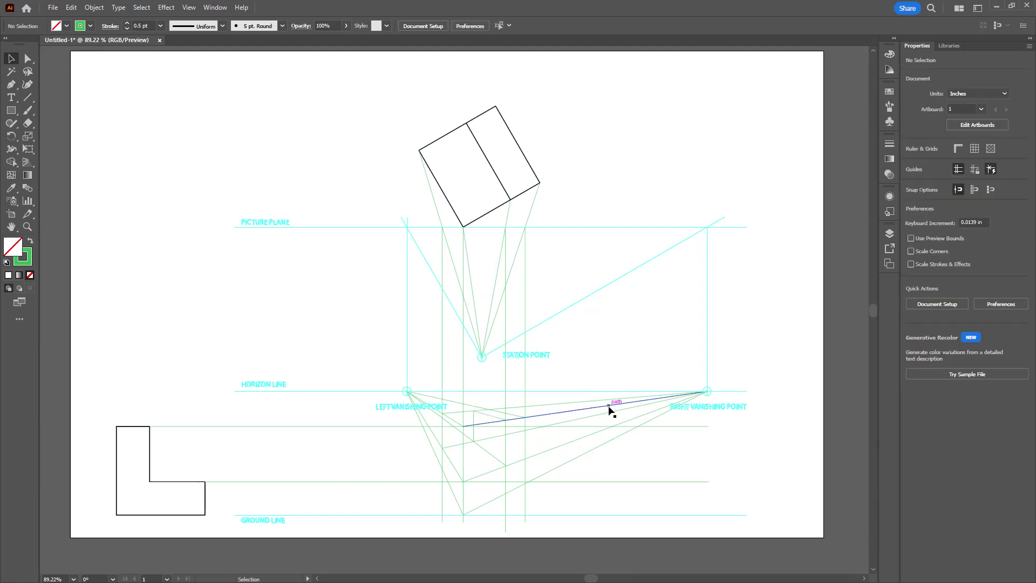
Step: Ready the Line Segment tool on a new layer above Layer 4 with a black 1 pt stroke
click(888, 233)
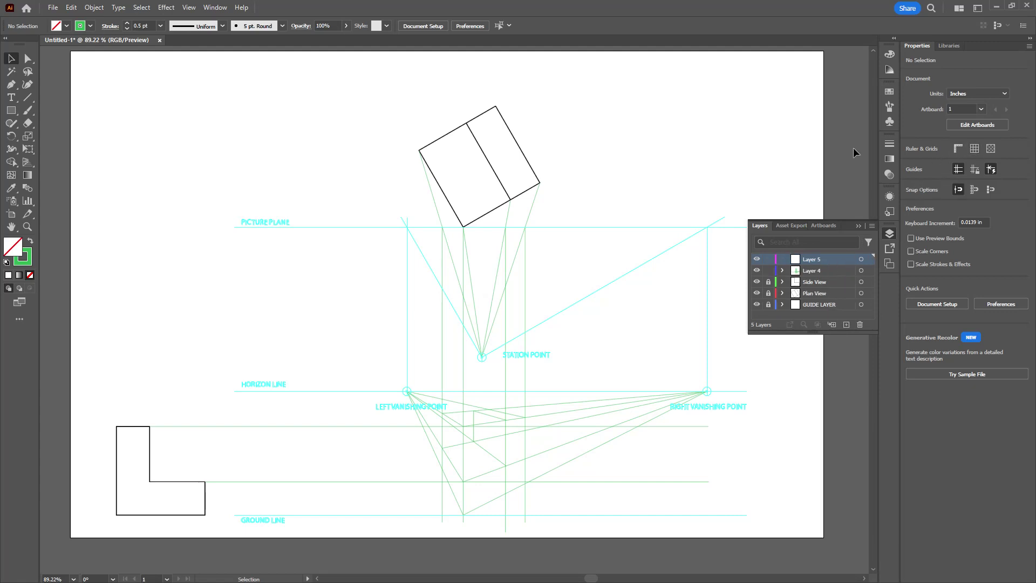
click(25, 102)
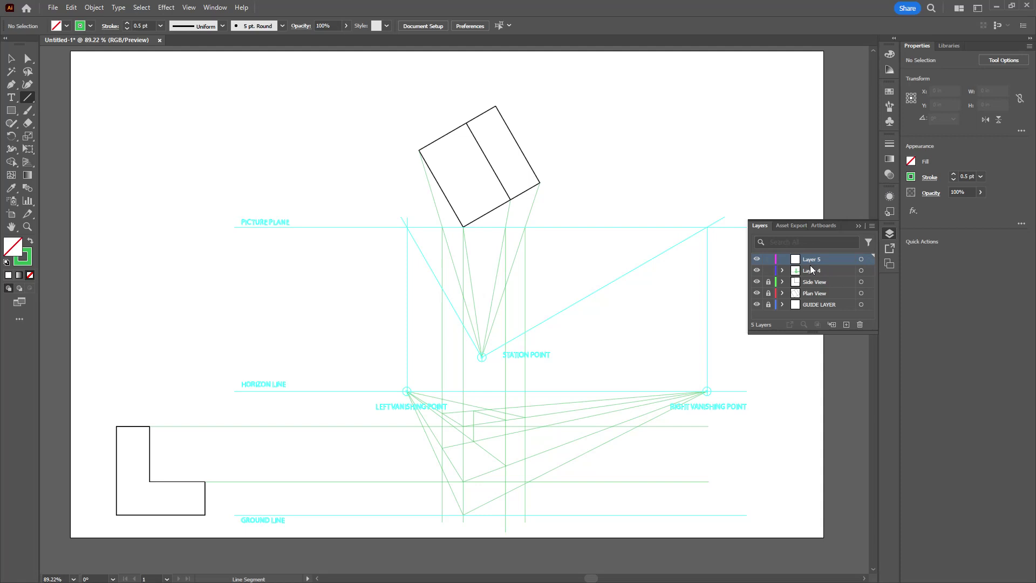
click(911, 178)
click(815, 214)
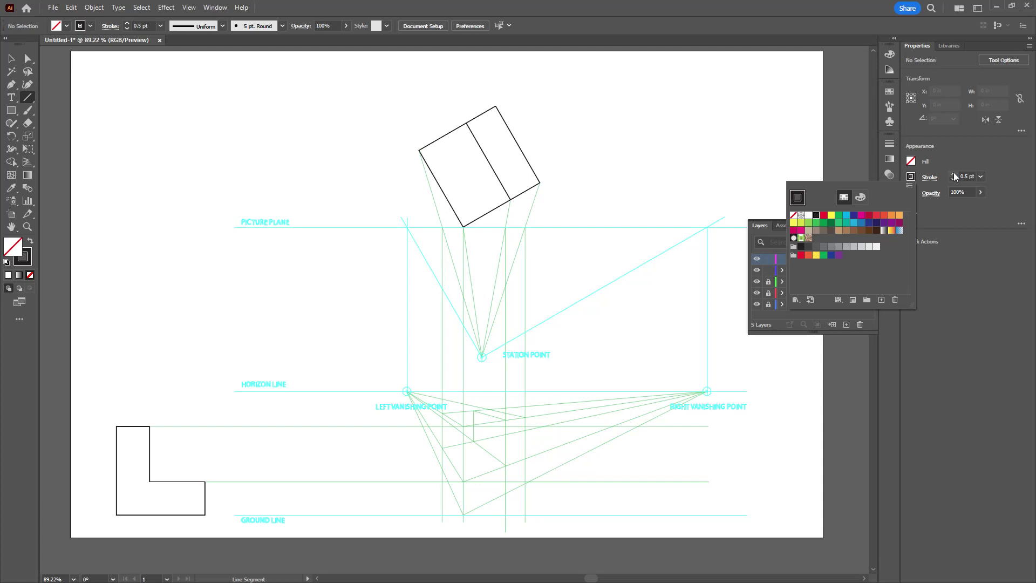
click(954, 176)
click(954, 176)
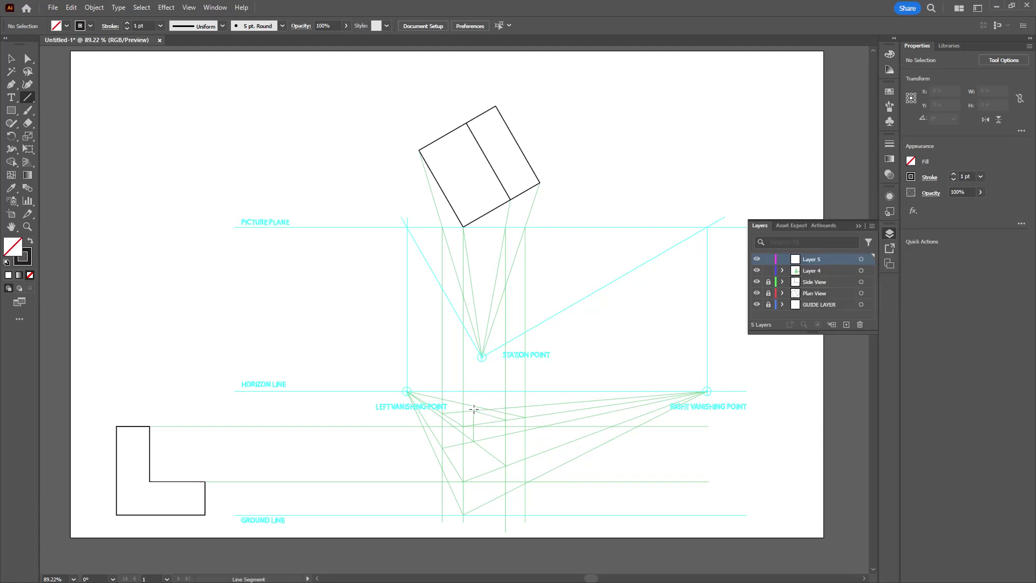
Step: Trace the tall part's two rear top edges and its right outer vertical down to the base line
key(ctrl+equal)
key(ctrl+equal)
key(ctrl+equal)
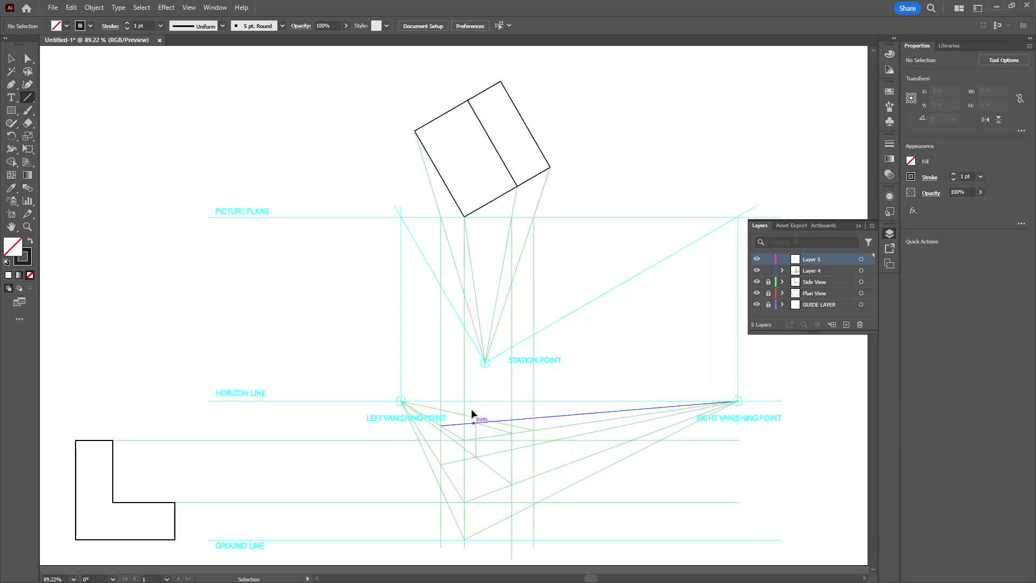
drag(472, 409, 448, 135)
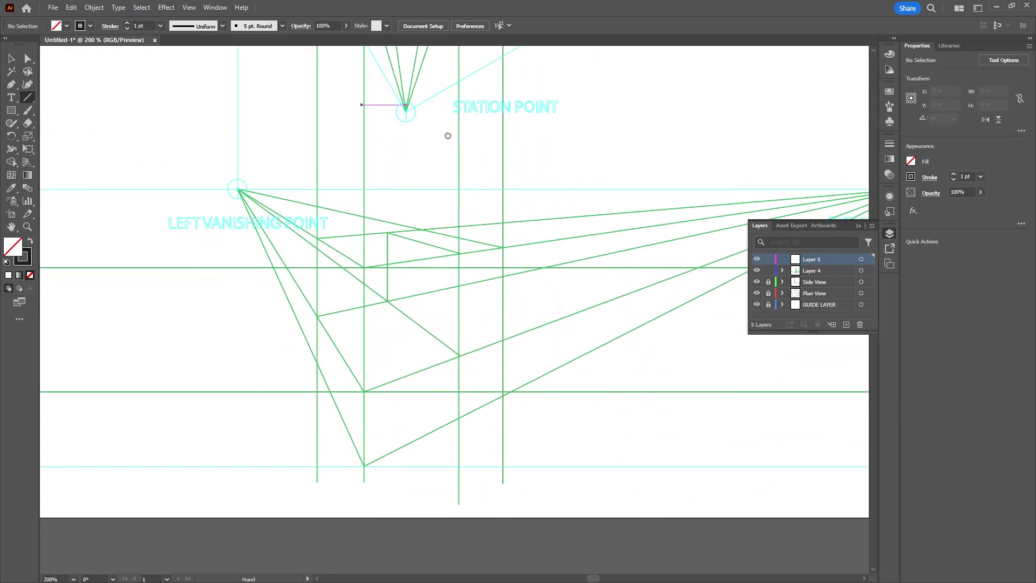
click(388, 232)
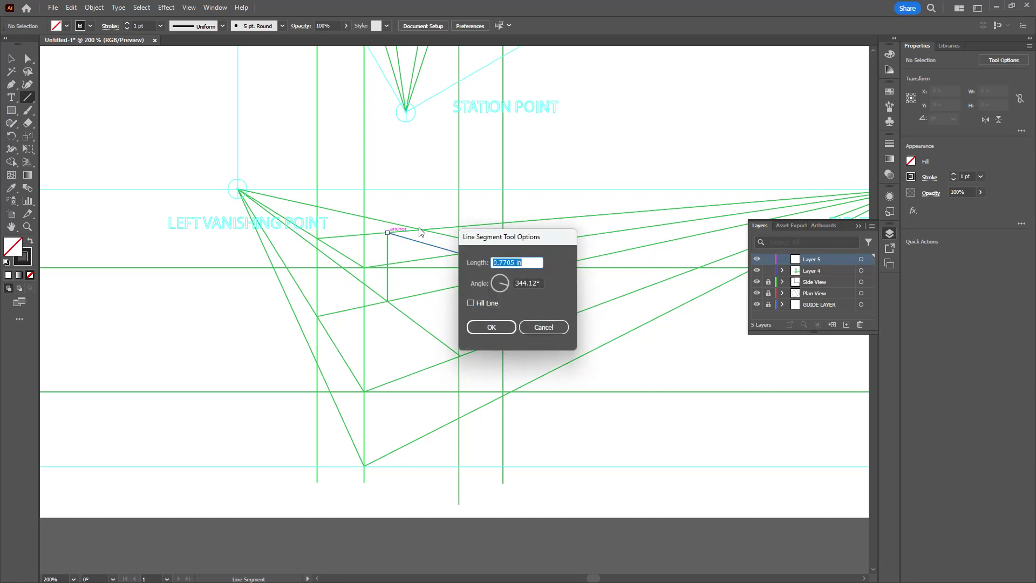
click(543, 326)
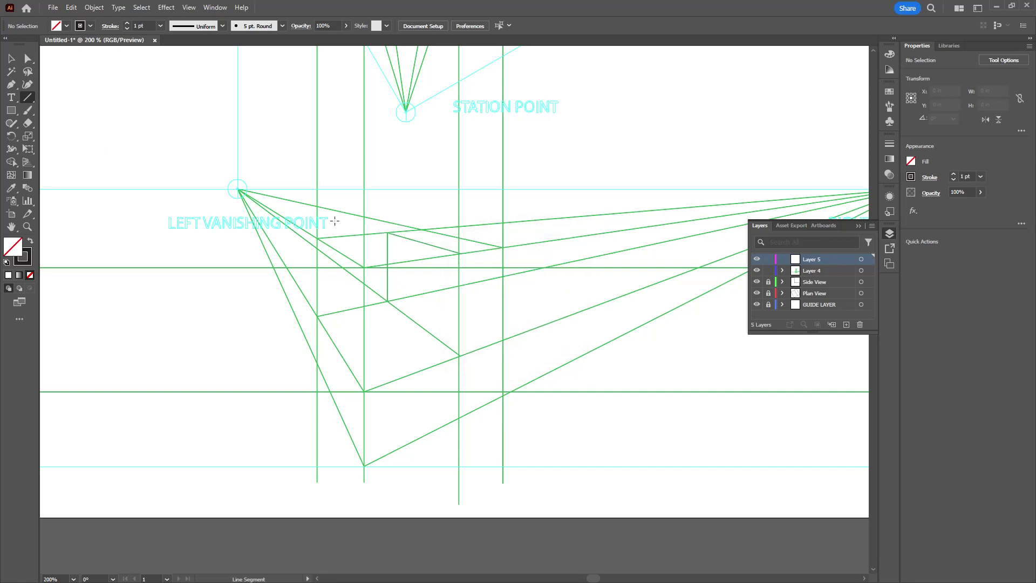
drag(387, 232, 424, 230)
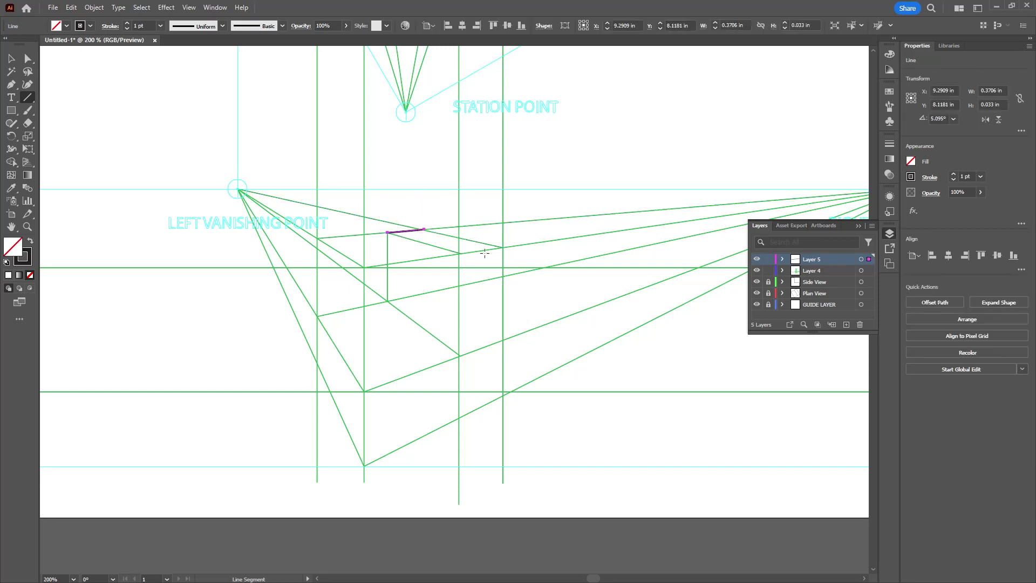
drag(502, 247, 424, 230)
drag(503, 248, 502, 395)
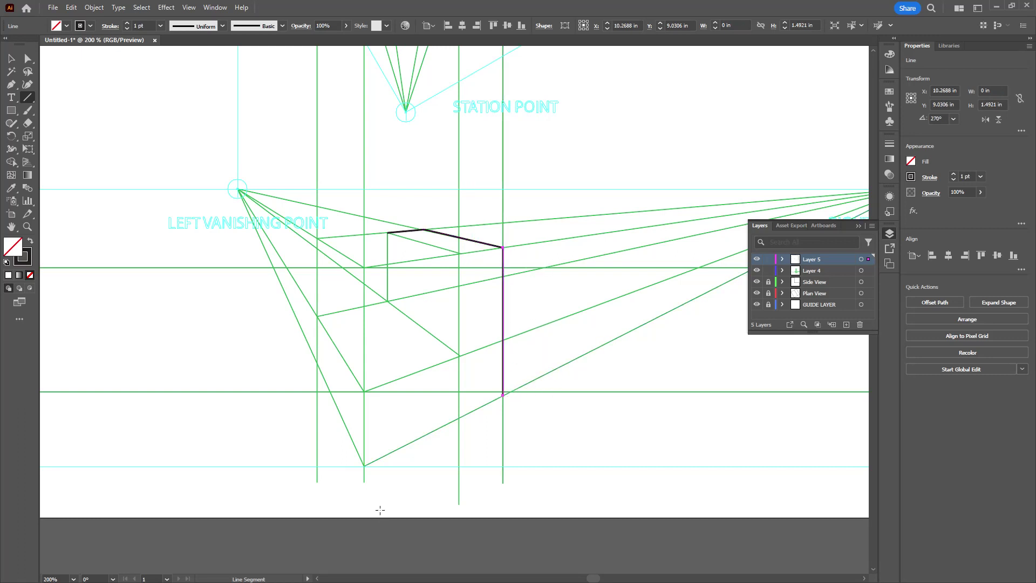
Step: Trace the two base edges, the left outer vertical, the ledge's left top edge and the front vertical of the block
drag(364, 465, 503, 395)
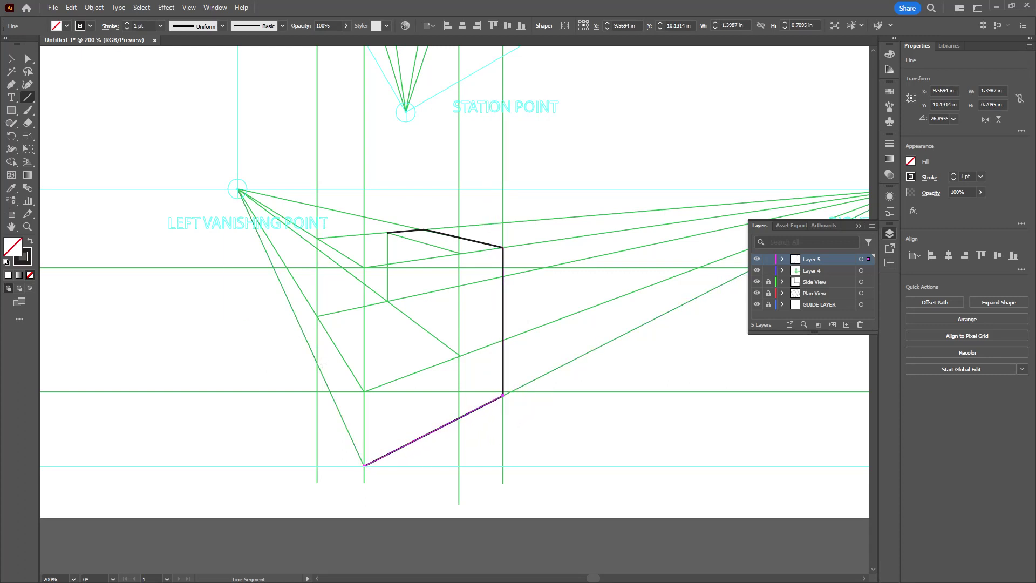
drag(318, 361, 363, 465)
drag(317, 315, 317, 362)
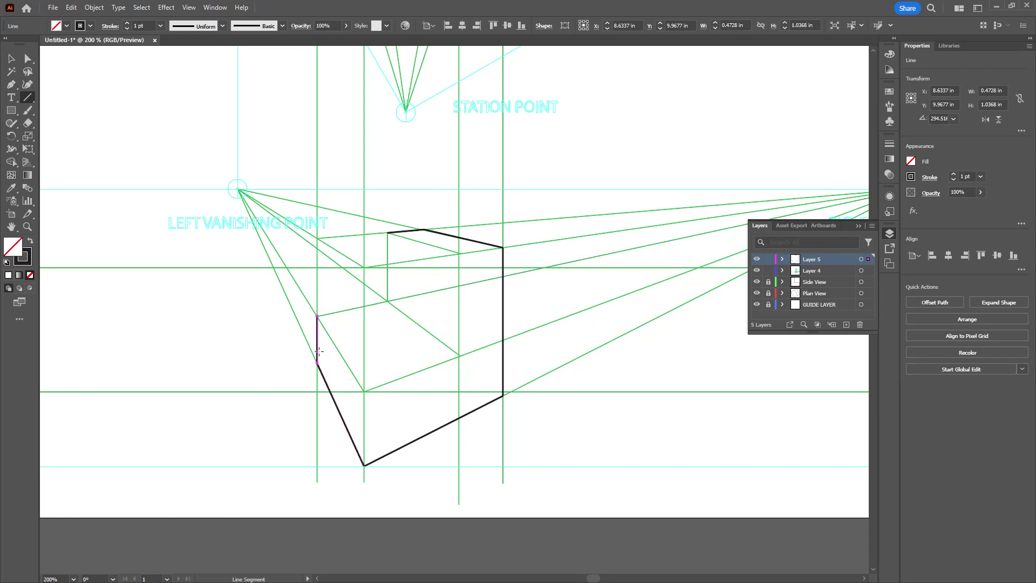
drag(317, 316, 363, 391)
drag(364, 465, 363, 391)
Step: Trace the tall part's divider vertical, its remaining top edges and the rear vertical above the ledge
drag(459, 354, 459, 253)
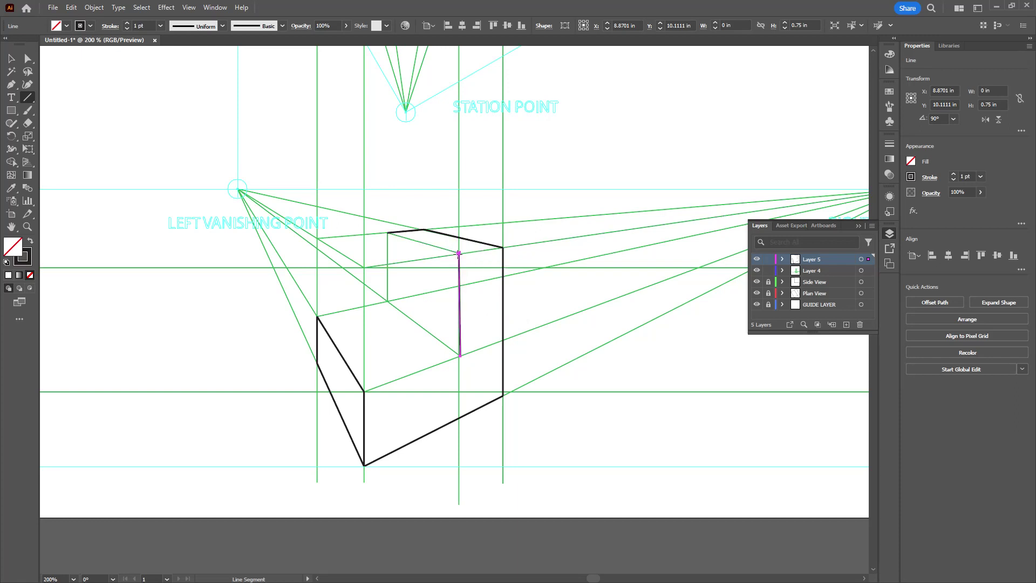
drag(387, 233, 458, 252)
drag(387, 233, 387, 300)
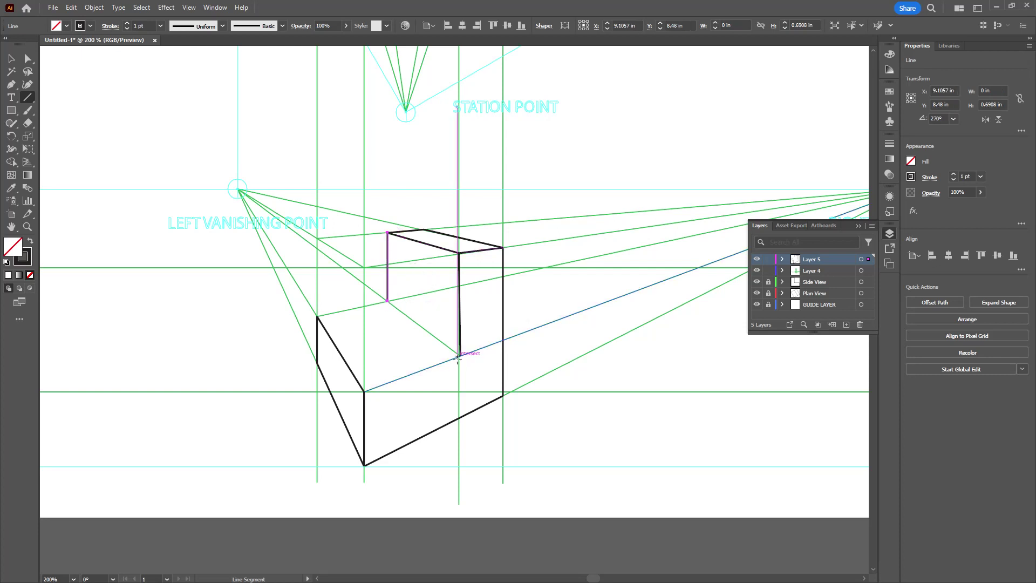
Step: Trace the ledge's inner, rear and right front edges to close its top face, leaving nothing selected
drag(459, 355, 387, 300)
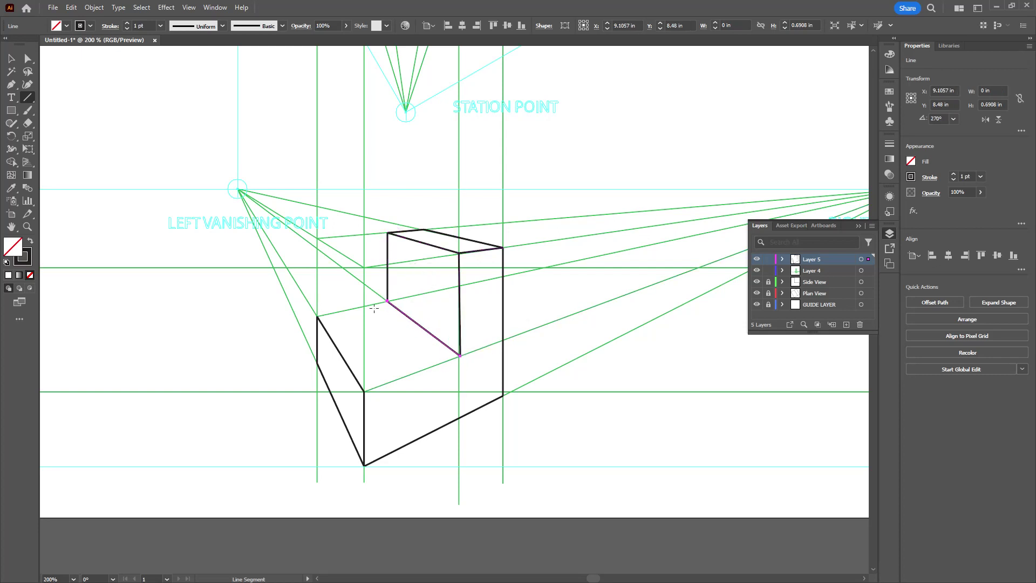
drag(318, 316, 387, 301)
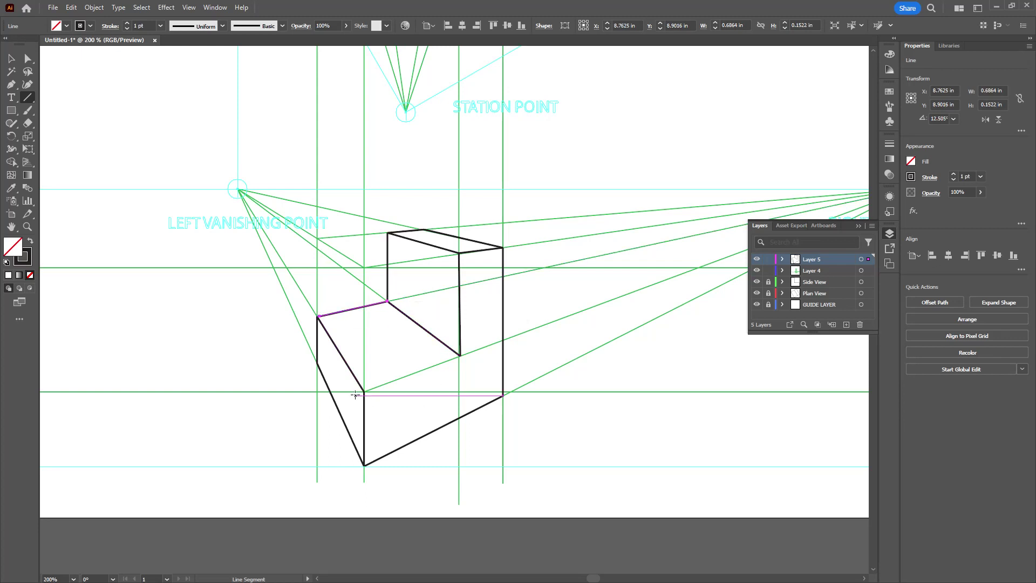
drag(364, 391, 459, 356)
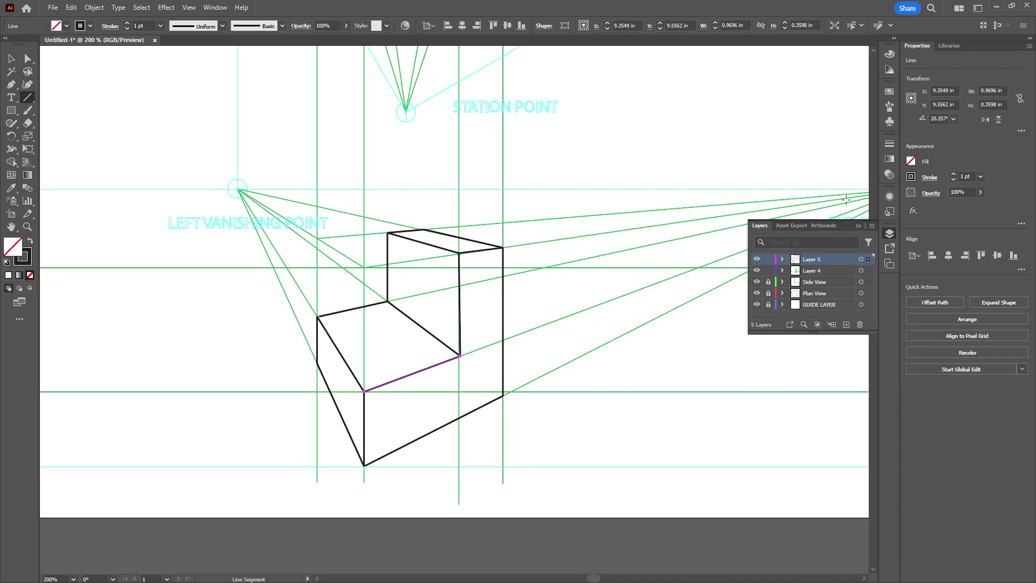
click(11, 58)
click(135, 95)
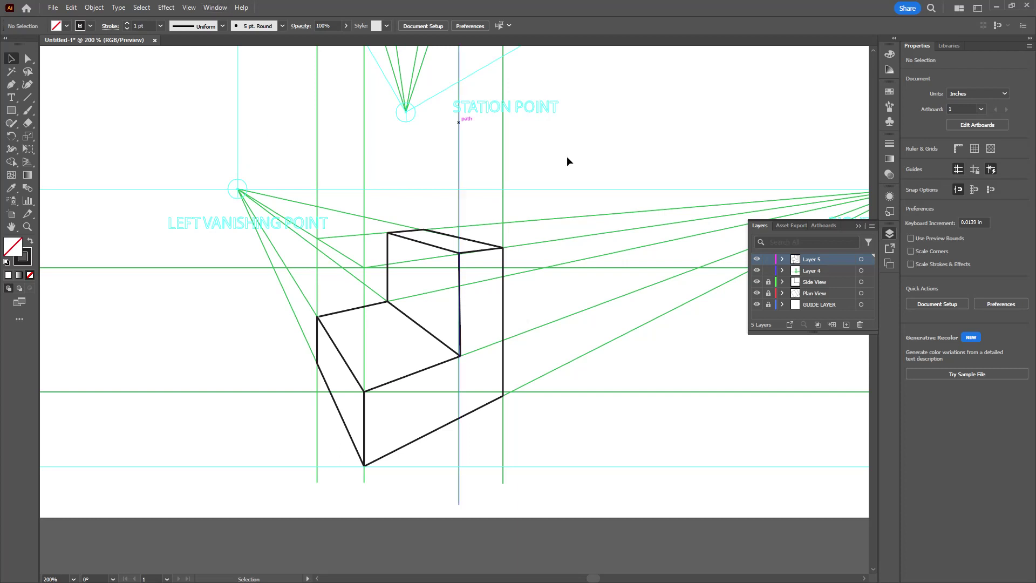
Step: Hide Layer 5 and give all construction lines on Layer 4 a dashed stroke with 5 pt dashes
click(757, 259)
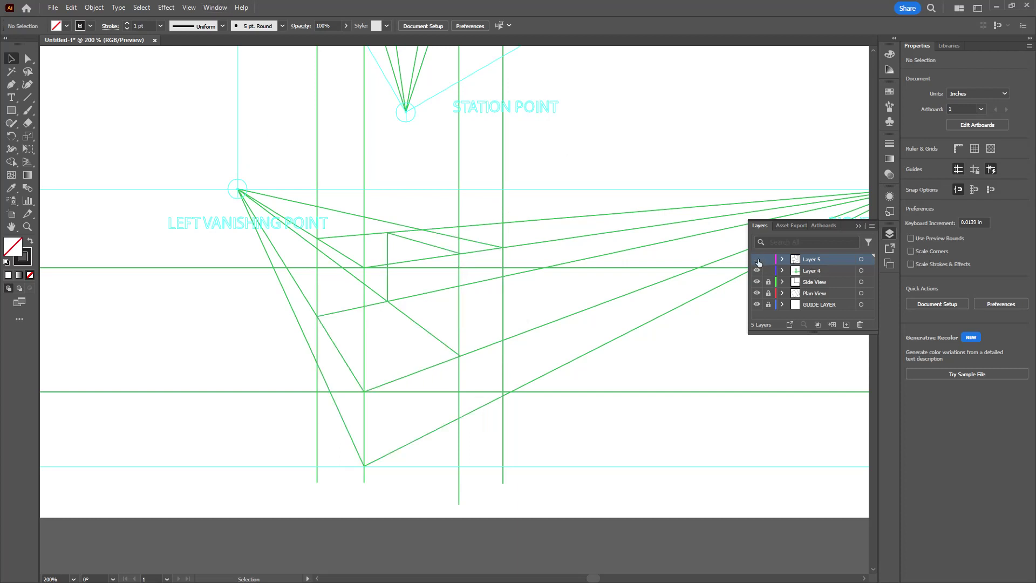
click(832, 272)
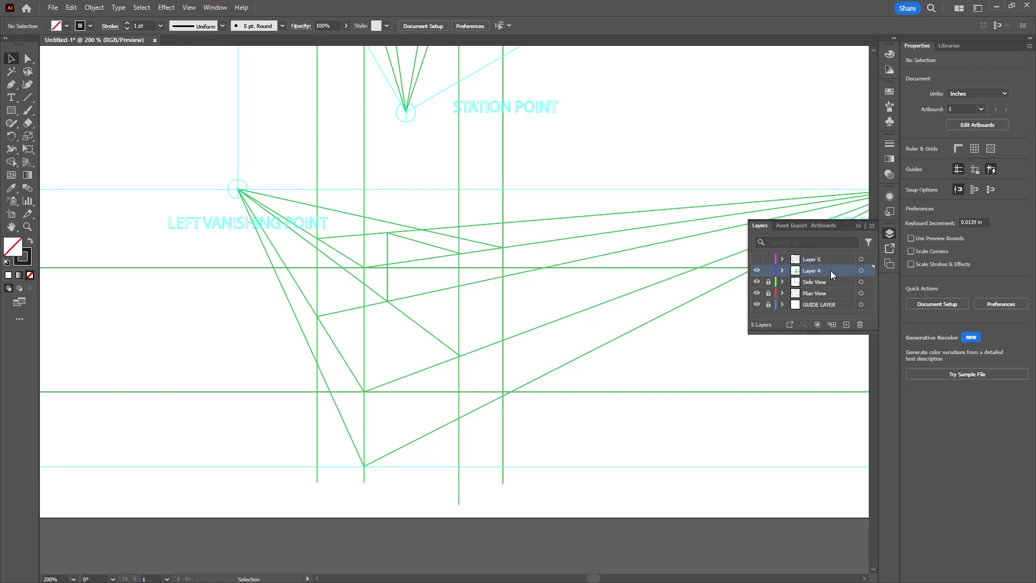
key(ctrl+a)
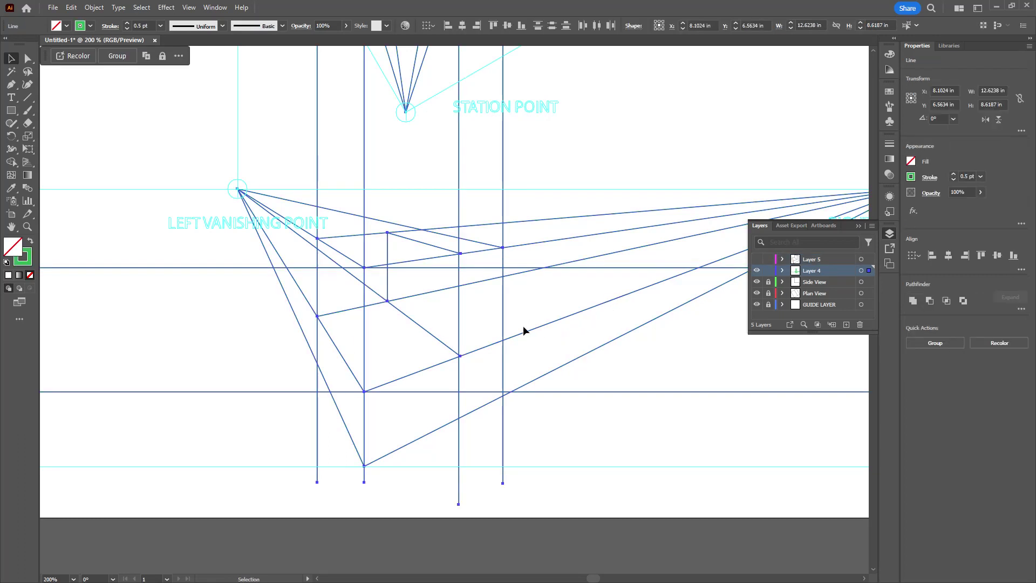
click(932, 179)
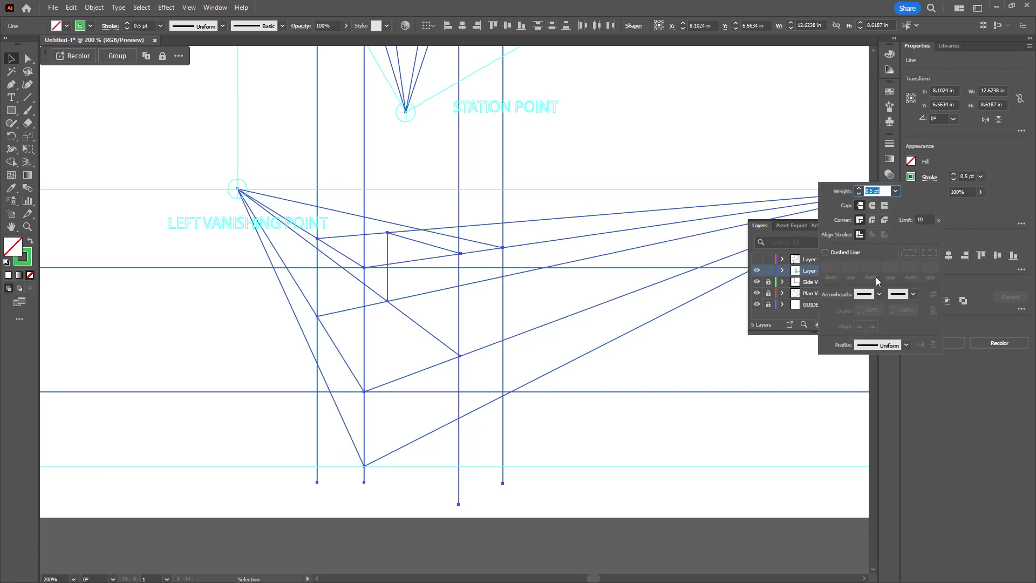
click(825, 253)
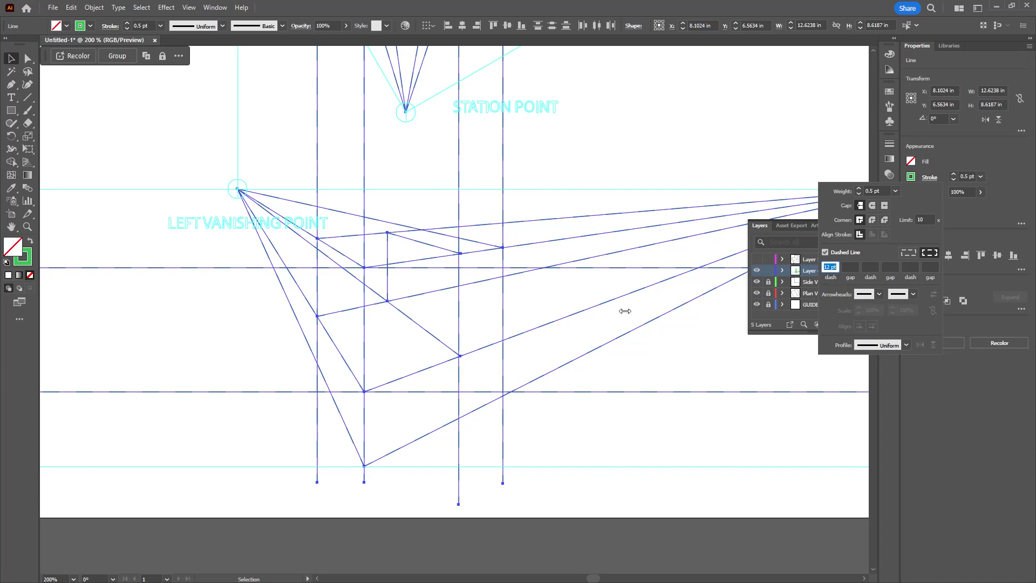
click(833, 267)
drag(839, 267, 814, 266)
text(5)
key(Return)
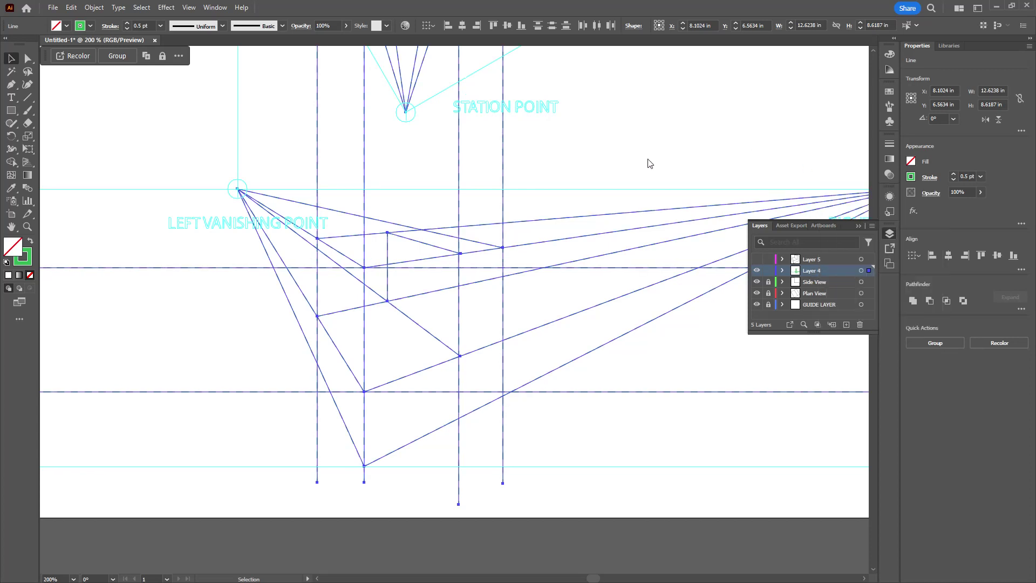
click(648, 162)
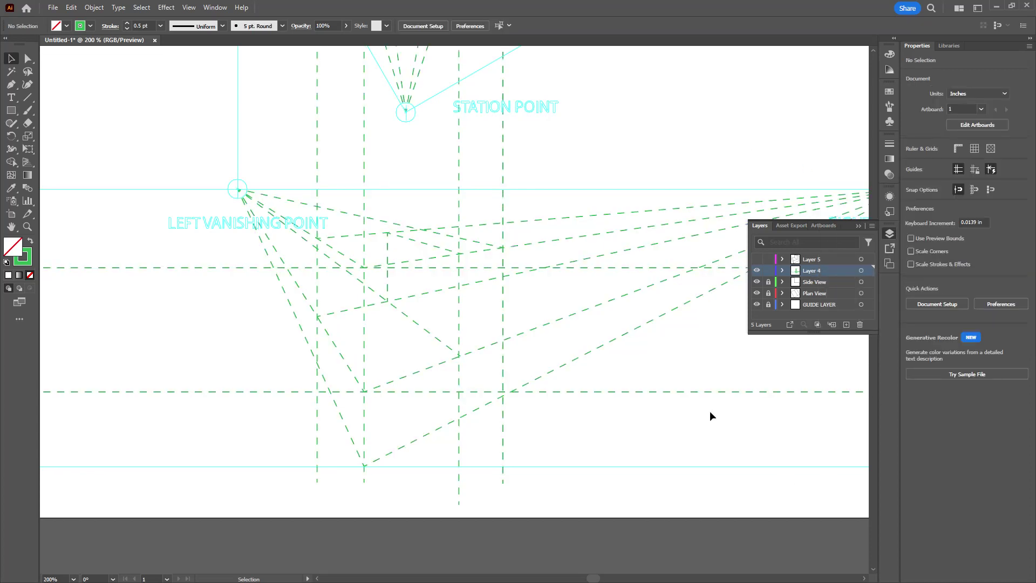
Step: Show Layer 5 again and review the block together with the plan view and dashed construction lines
click(756, 259)
click(756, 259)
key(a)
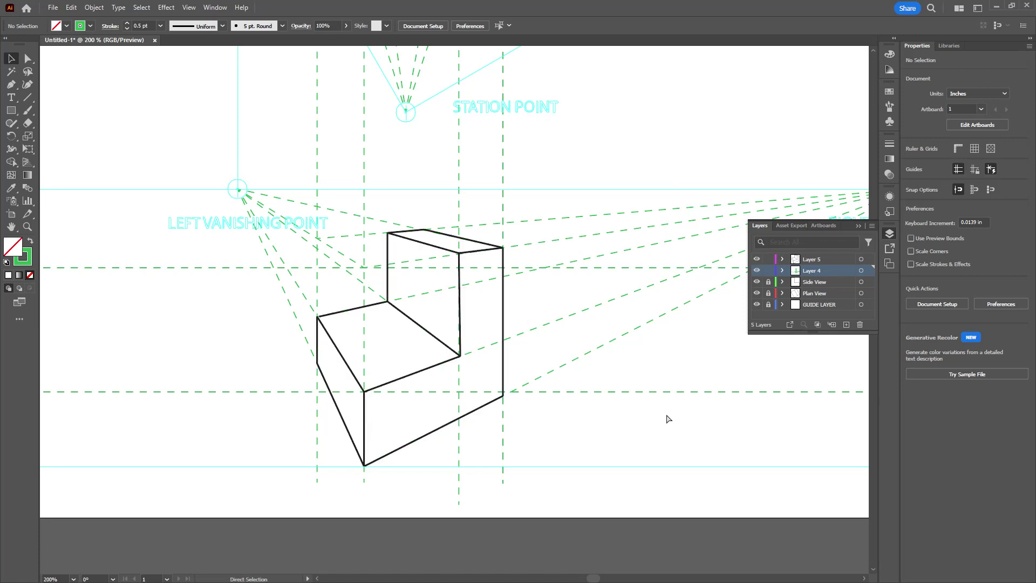
key(ctrl+minus)
key(v)
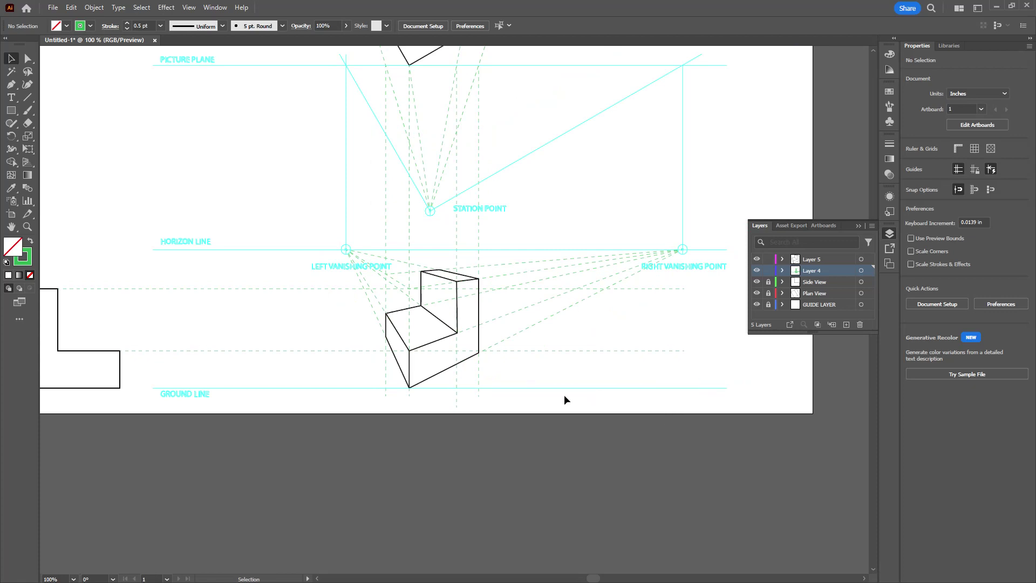
scroll(567, 394, up, 5)
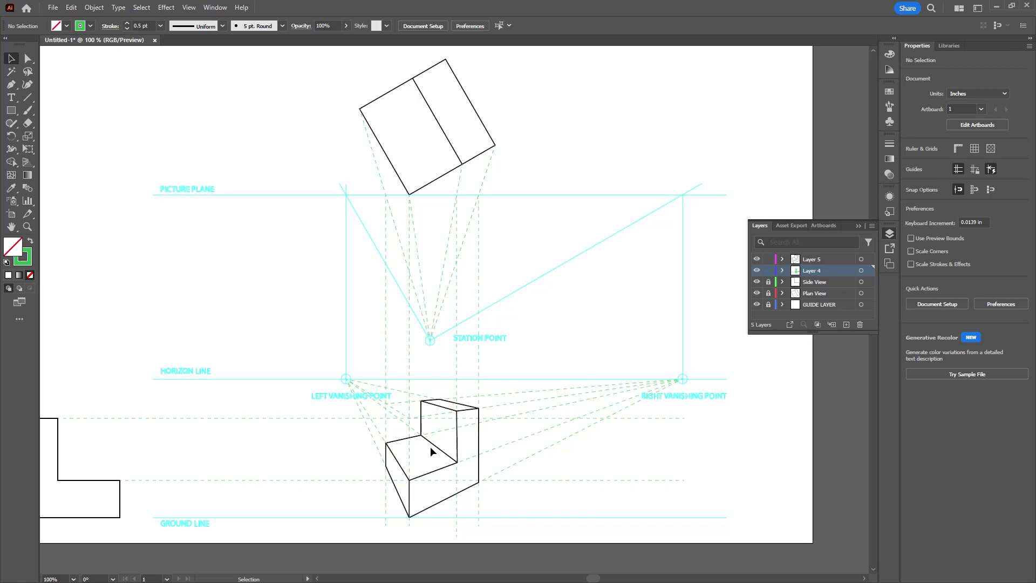
scroll(429, 445, right, 2)
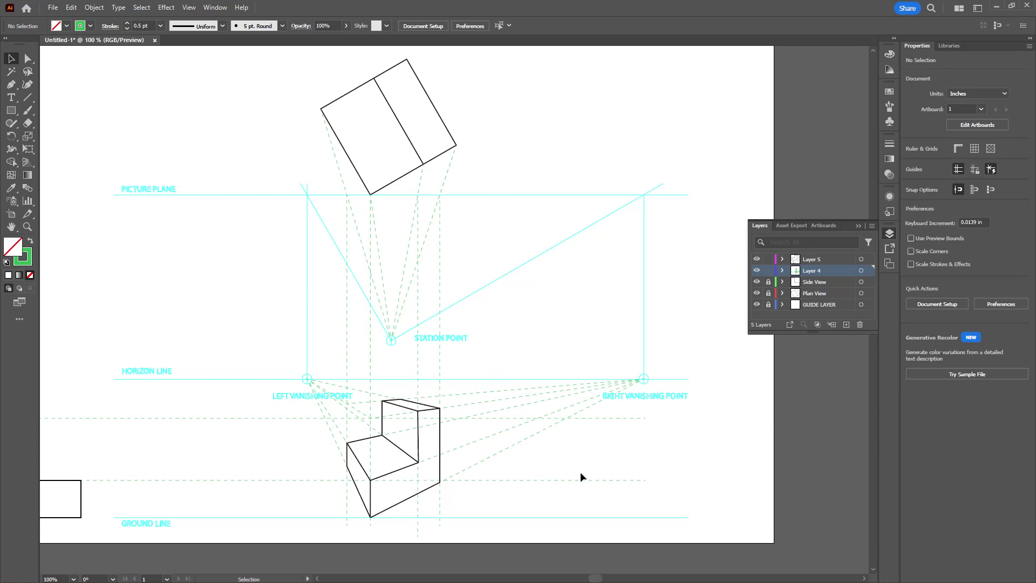
scroll(509, 464, up, 1)
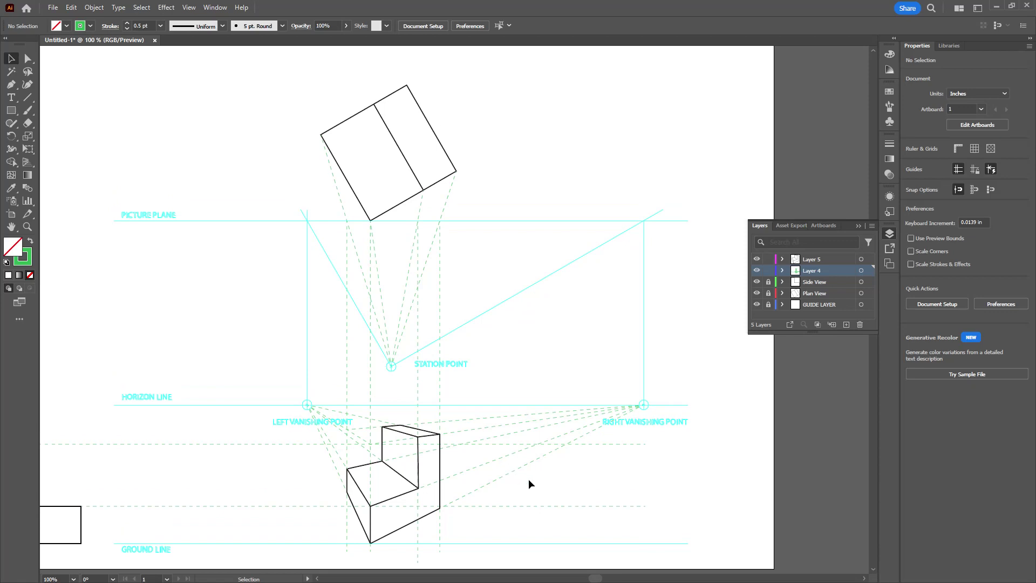